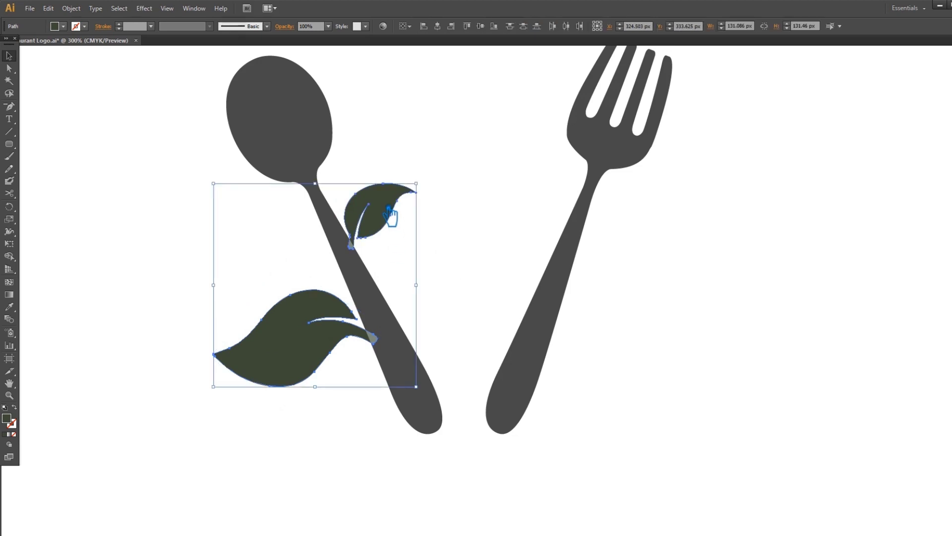
# - Group the pasted copy of the spoon's two leaves and reflect it across the vertical axis
pyautogui.hotkey('ctrl', 'g')
pyautogui.rightClick(376, 203)
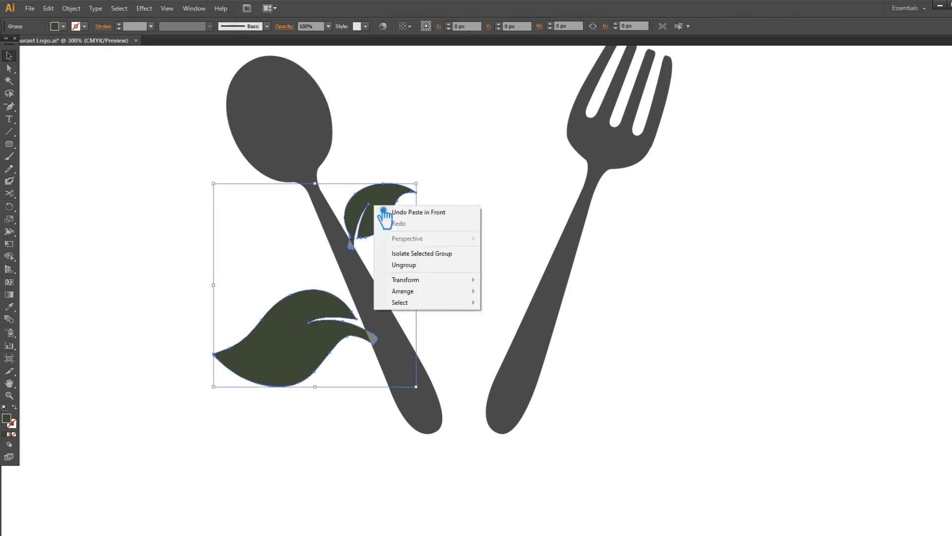
pyautogui.moveTo(434, 280)
pyautogui.click(555, 317)
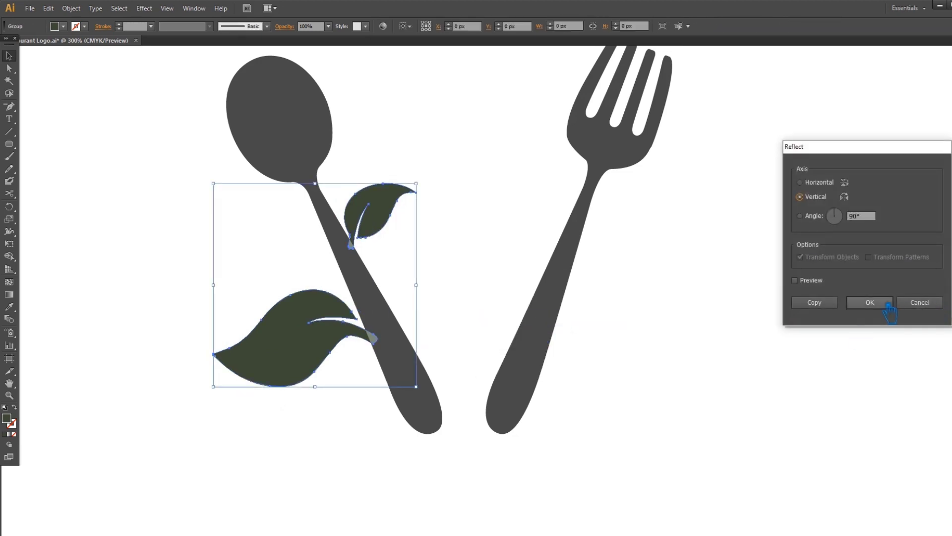
pyautogui.click(890, 303)
# - Move the mirrored leaves onto the fork's handle so the large leaf's stem overlaps the handle's outer edge
pyautogui.moveTo(354, 343); pyautogui.dragTo(637, 341)
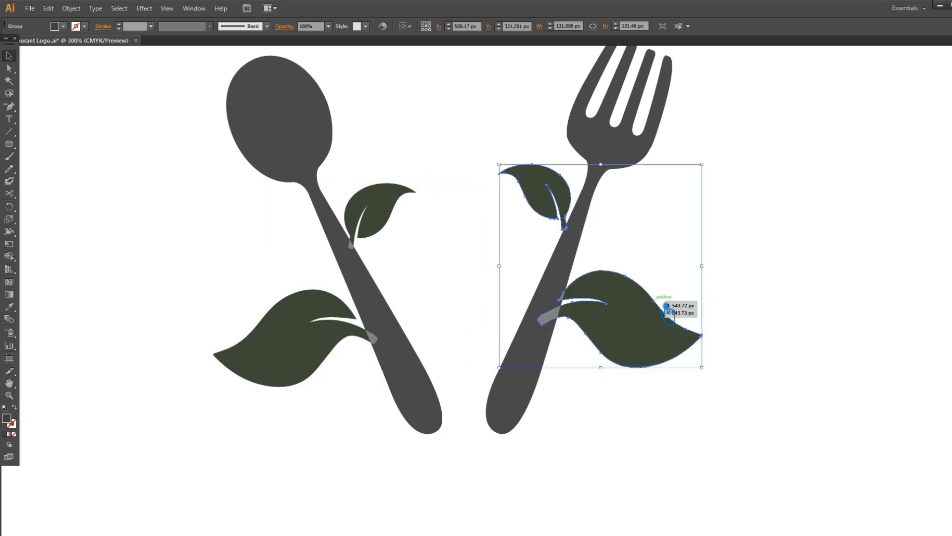
pyautogui.click(760, 257)
pyautogui.moveTo(650, 315); pyautogui.dragTo(651, 310)
pyautogui.moveTo(722, 158); pyautogui.dragTo(712, 140)
pyautogui.click(782, 212)
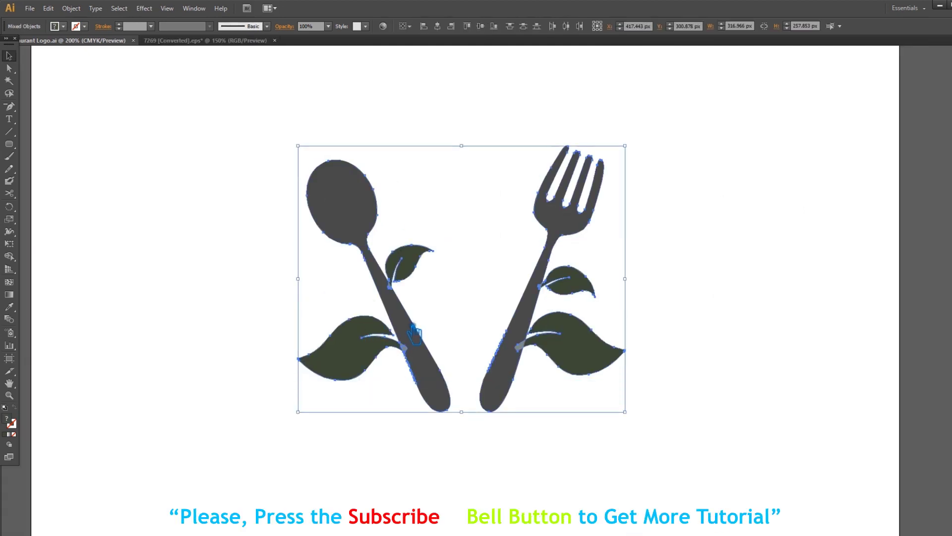
# - Reflect the small leaf beside the fork and reposition it, rotated upright, on the inner side of the handle
pyautogui.click(850, 275)
pyautogui.rightClick(565, 281)
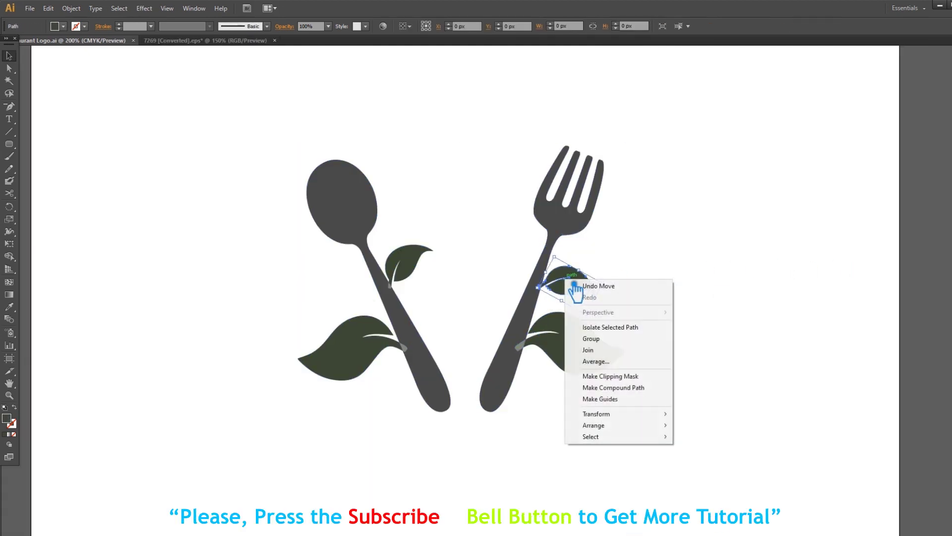
pyautogui.moveTo(614, 415)
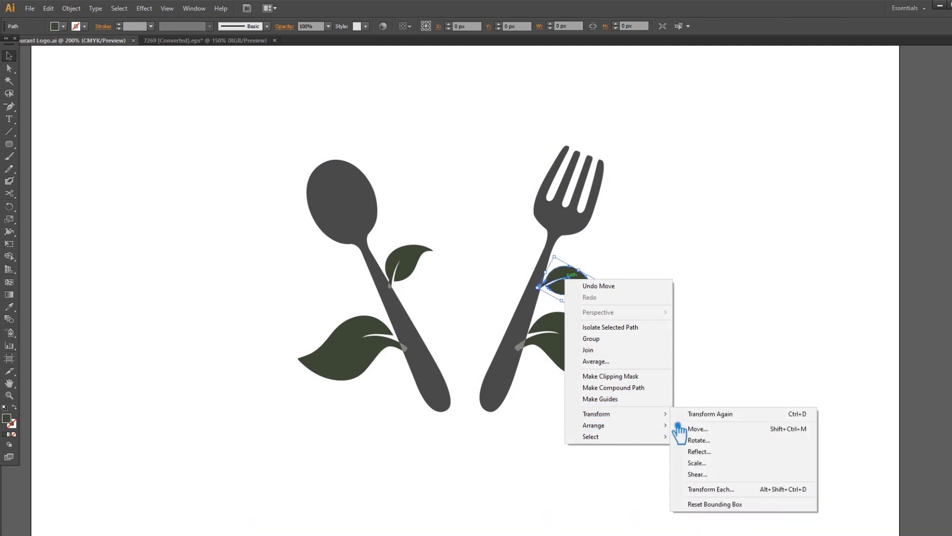
pyautogui.click(723, 451)
pyautogui.click(870, 302)
pyautogui.moveTo(563, 282)
pyautogui.mouseDown()
pyautogui.moveTo(510, 272)
pyautogui.moveTo(495, 257)
pyautogui.moveTo(540, 275)
pyautogui.moveTo(535, 256)
pyautogui.mouseUp()
pyautogui.press('r')
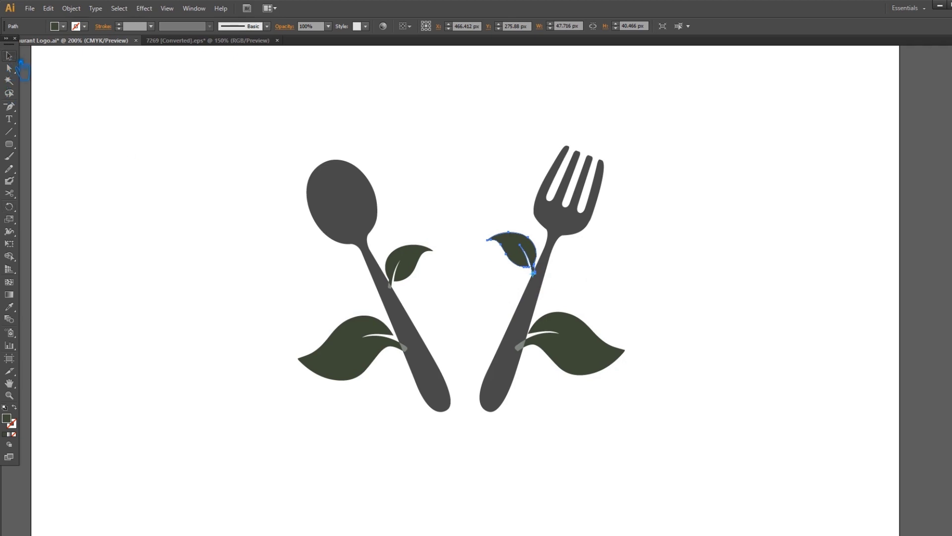
# - Nudge the fork's small leaf down and slightly left to line up with the spoon's small leaf, and save the document
pyautogui.click(9, 56)
pyautogui.press('Down')
pyautogui.press('Down')
pyautogui.press('Down')
pyautogui.press('Down')
pyautogui.press('Down')
pyautogui.press('Down')
pyautogui.press('Down')
pyautogui.press('Down')
pyautogui.press('Down')
pyautogui.press('Down')
pyautogui.press('Down')
pyautogui.press('Down')
pyautogui.press('Down')
pyautogui.press('Left')
pyautogui.press('Left')
pyautogui.press('Left')
pyautogui.press('Left')
pyautogui.click(702, 308)
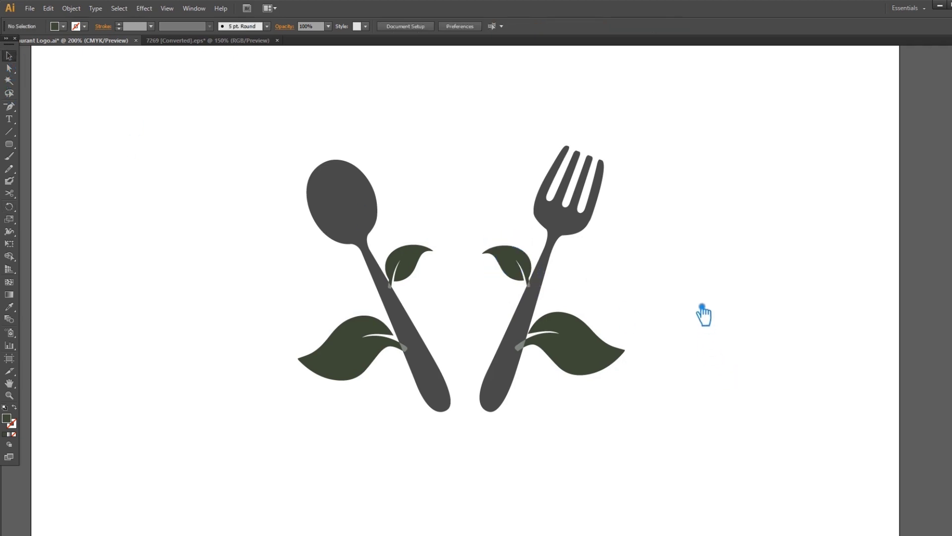
pyautogui.hotkey('ctrl', 's')
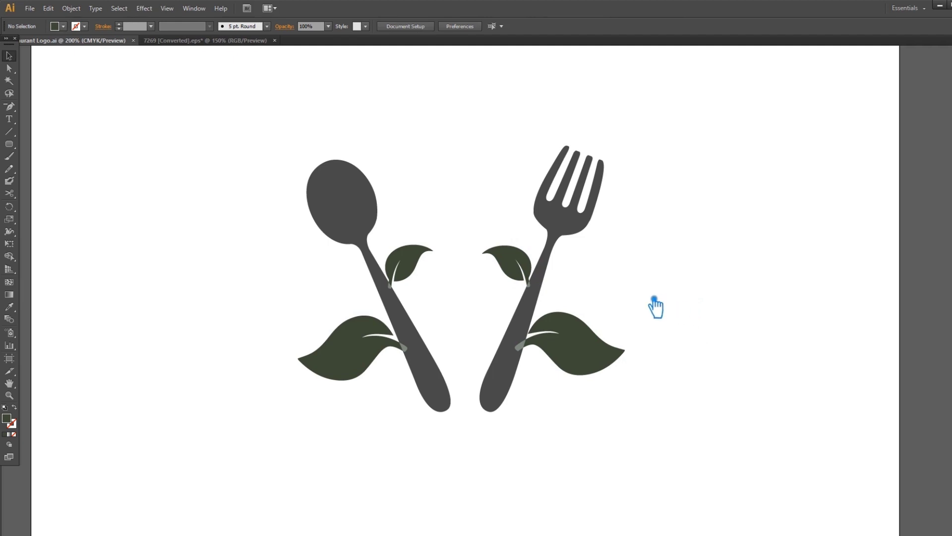
# - Nudge the large leaf beside the fork slightly outward and save the document
pyautogui.click(599, 354)
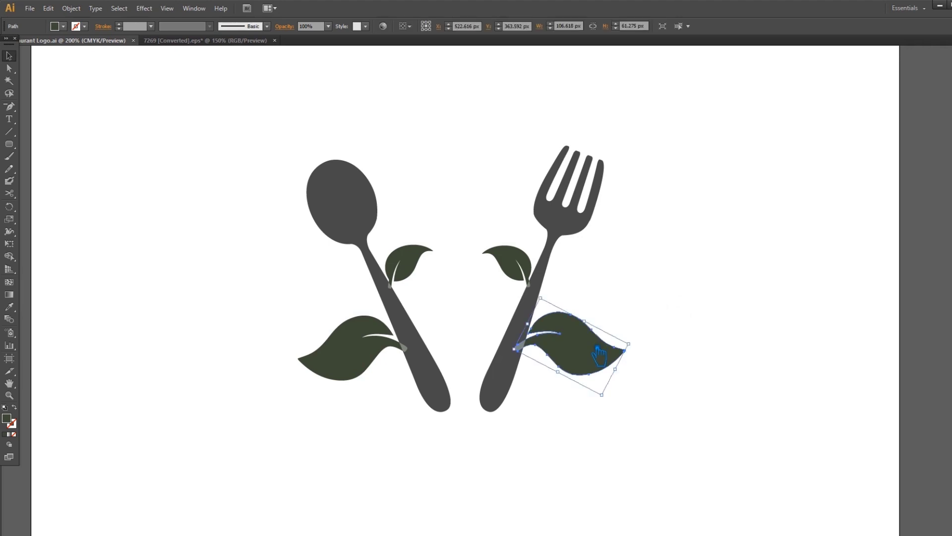
pyautogui.click(682, 311)
pyautogui.hotkey('ctrl', 's')
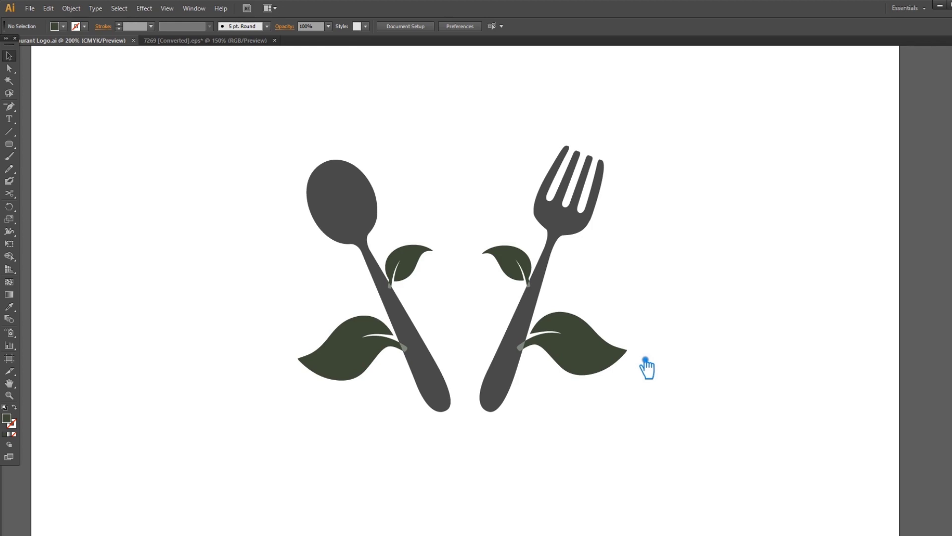
# - Fill the spoon and fork with a medium golden brown
pyautogui.click(550, 256)
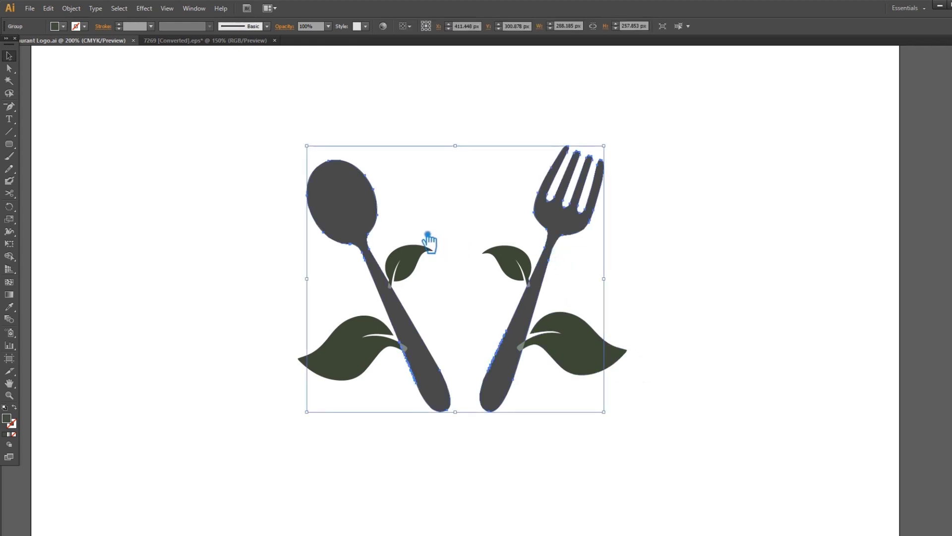
pyautogui.doubleClick(11, 421)
pyautogui.click(657, 295)
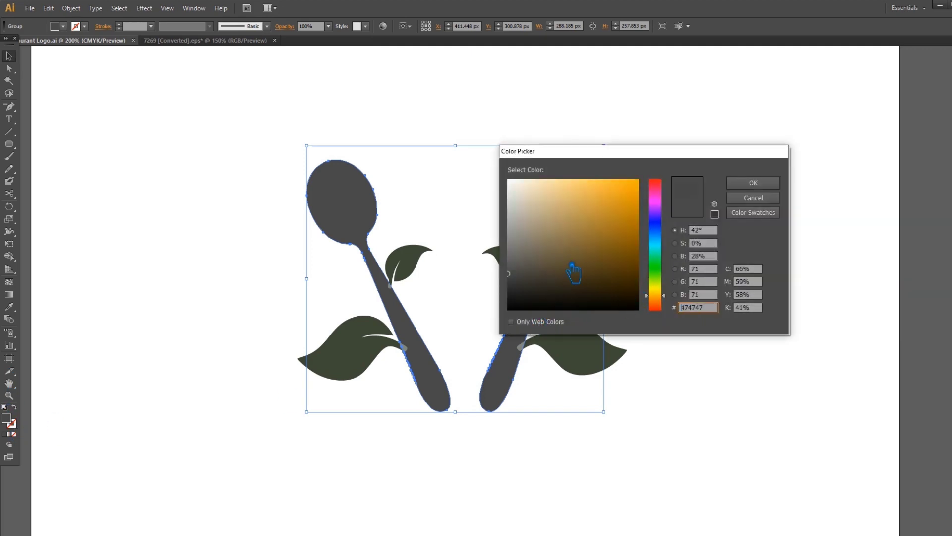
pyautogui.moveTo(572, 263); pyautogui.dragTo(572, 250)
pyautogui.click(774, 187)
pyautogui.click(636, 366)
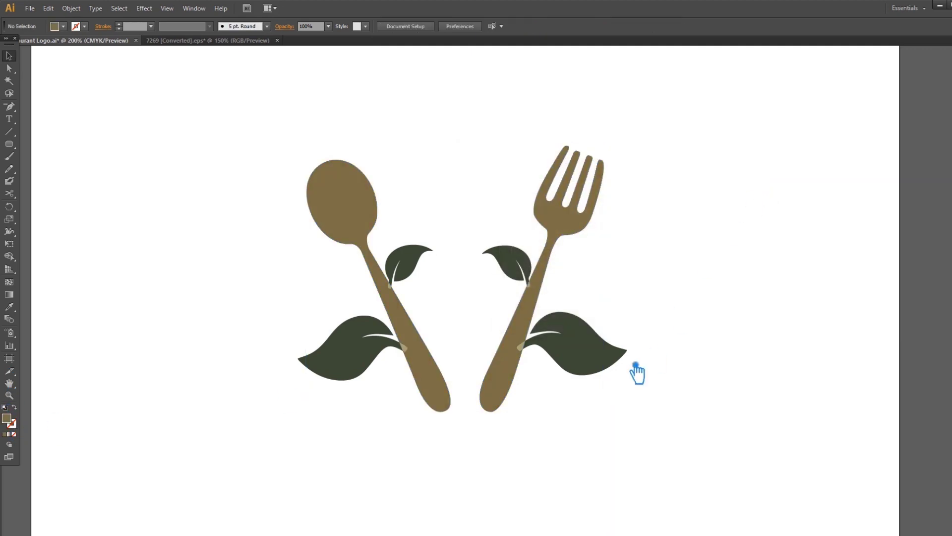
# - Select the spoon, fork and all four leaves and split them at their overlaps with Pathfinder Divide
pyautogui.click(542, 319)
pyautogui.hotkey('ctrl', 'c')
pyautogui.keyDown('shift'); pyautogui.click(580, 347); pyautogui.keyUp('shift')
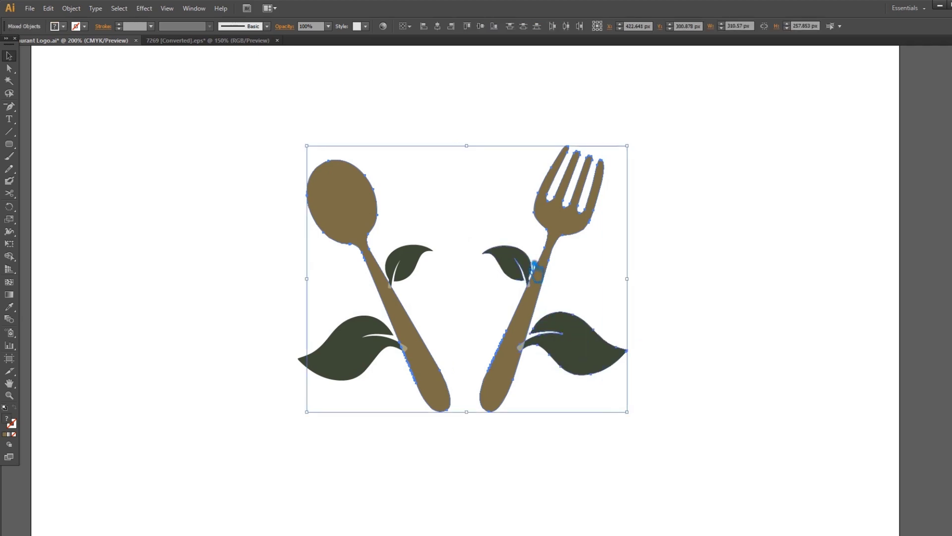
pyautogui.keyDown('shift'); pyautogui.click(416, 261); pyautogui.keyUp('shift')
pyautogui.keyDown('shift'); pyautogui.click(349, 350); pyautogui.keyUp('shift')
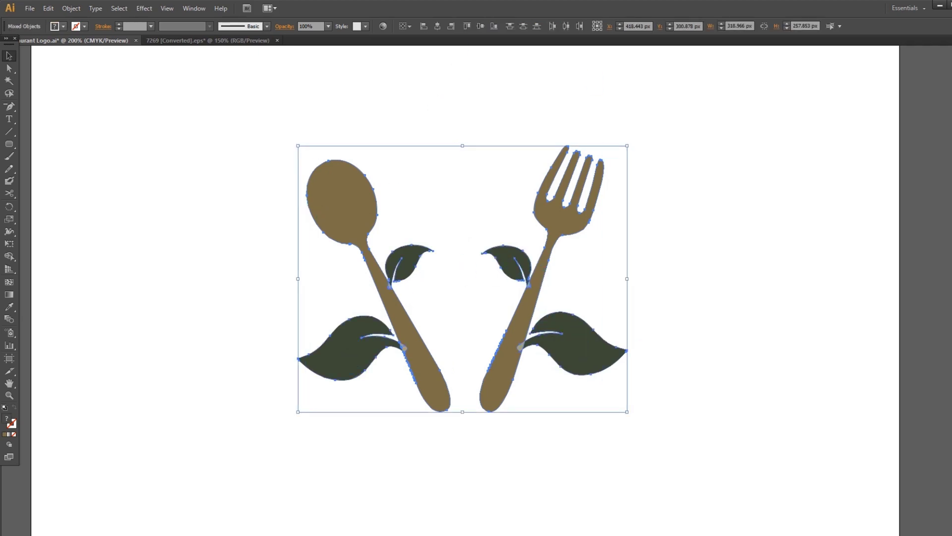
pyautogui.hotkey('ctrl', 'shift', 'F9')
pyautogui.click(861, 302)
pyautogui.hotkey('ctrl', 'shift', 'F9')
pyautogui.click(656, 325)
# - Ungroup the divided artwork so that its pieces can be selected separately
pyautogui.rightClick(563, 347)
pyautogui.click(637, 404)
pyautogui.click(641, 401)
pyautogui.click(522, 348)
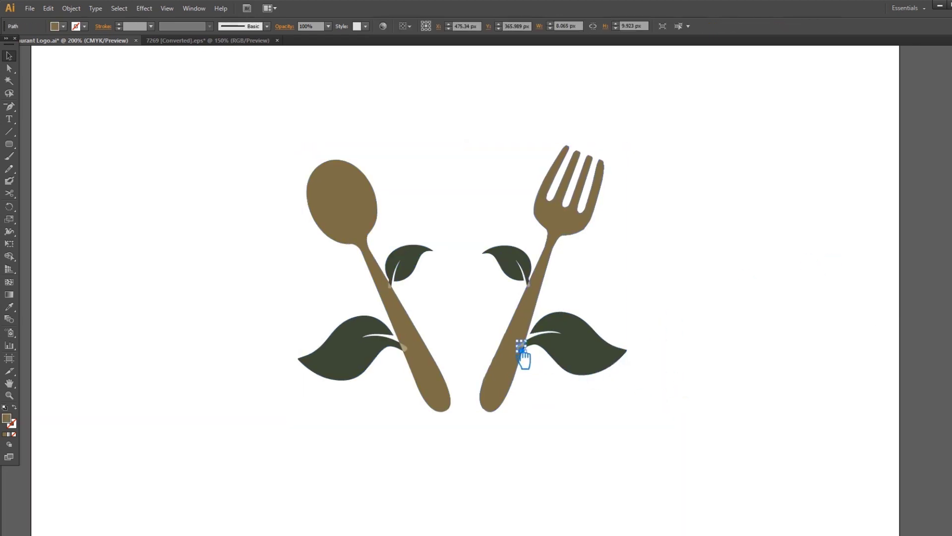
pyautogui.click(499, 362)
pyautogui.click(611, 289)
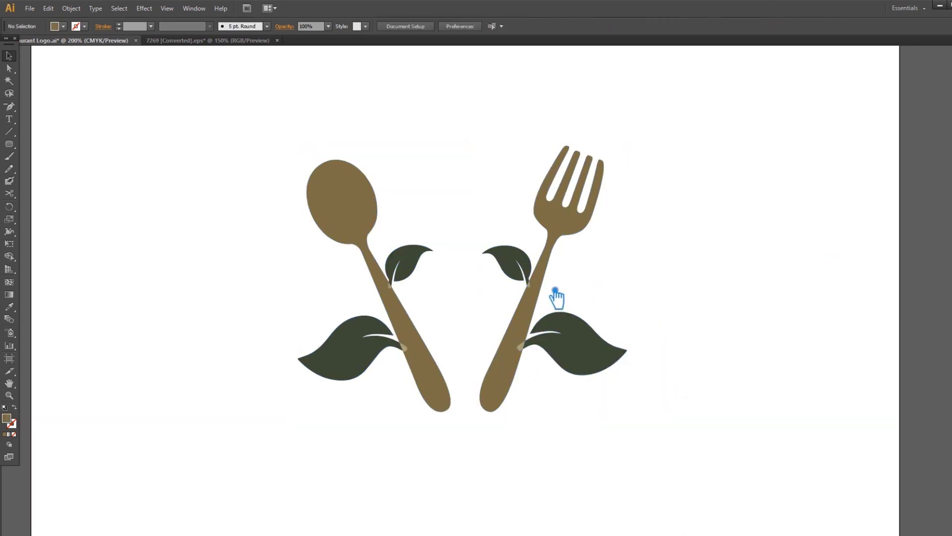
# - Unite the two overlapping leaf-stem pieces on the fork's handle with the fork using Pathfinder
pyautogui.hotkey('ctrl', '+')
pyautogui.hotkey('ctrl', '+')
pyautogui.hotkey('ctrl', '+')
pyautogui.moveTo(698, 290); pyautogui.dragTo(526, 255)
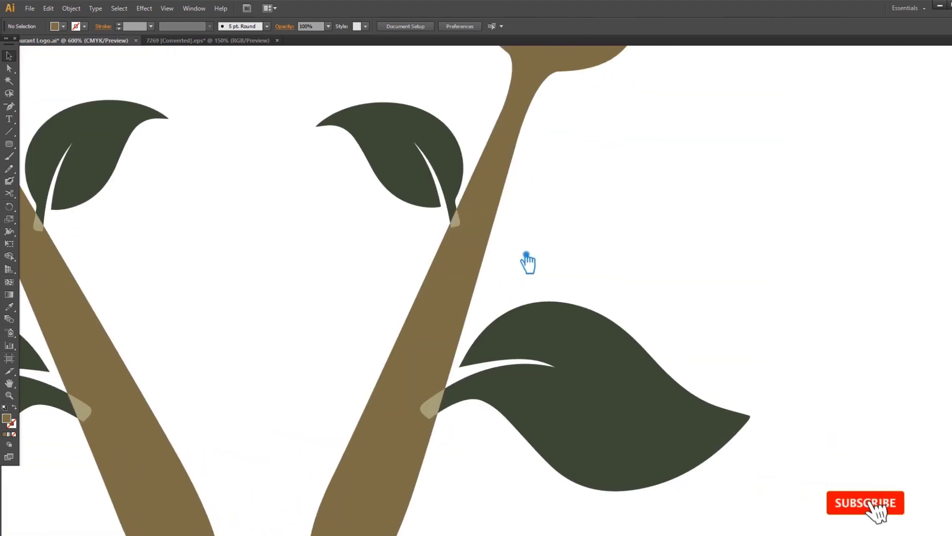
pyautogui.click(455, 217)
pyautogui.keyDown('shift'); pyautogui.click(430, 409); pyautogui.keyUp('shift')
pyautogui.keyDown('shift'); pyautogui.click(401, 465); pyautogui.keyUp('shift')
pyautogui.press('i')
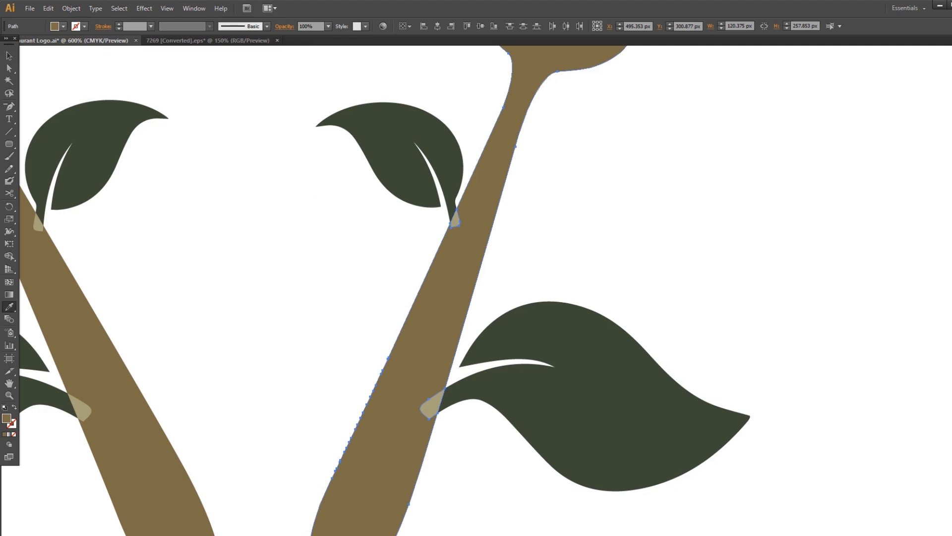
pyautogui.hotkey('ctrl', 'shift', 'F9')
pyautogui.click(857, 277)
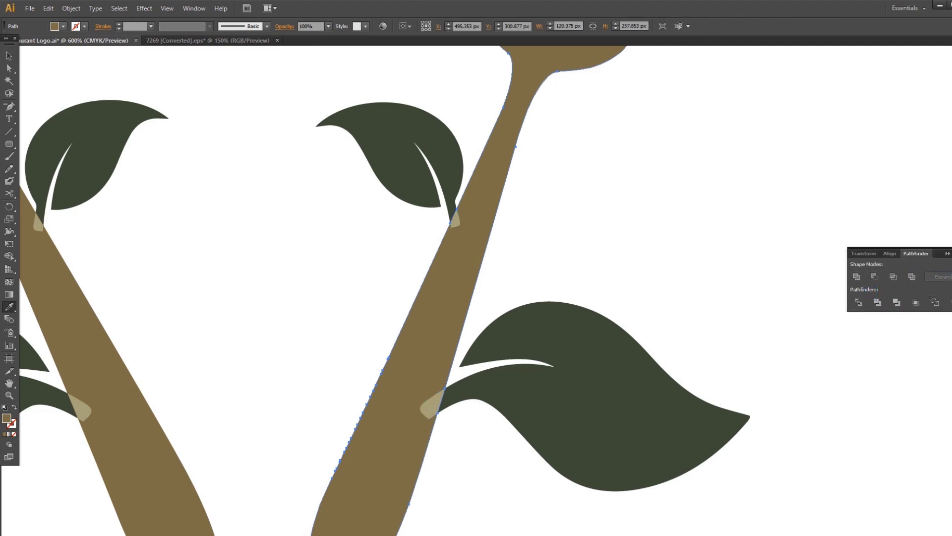
pyautogui.hotkey('ctrl', 'shift', 'F9')
# - Fill the united fork with the dark green sampled from the large leaf using the Eyedropper
pyautogui.click(704, 296)
pyautogui.hotkey('ctrl', 'z')
pyautogui.click(620, 381)
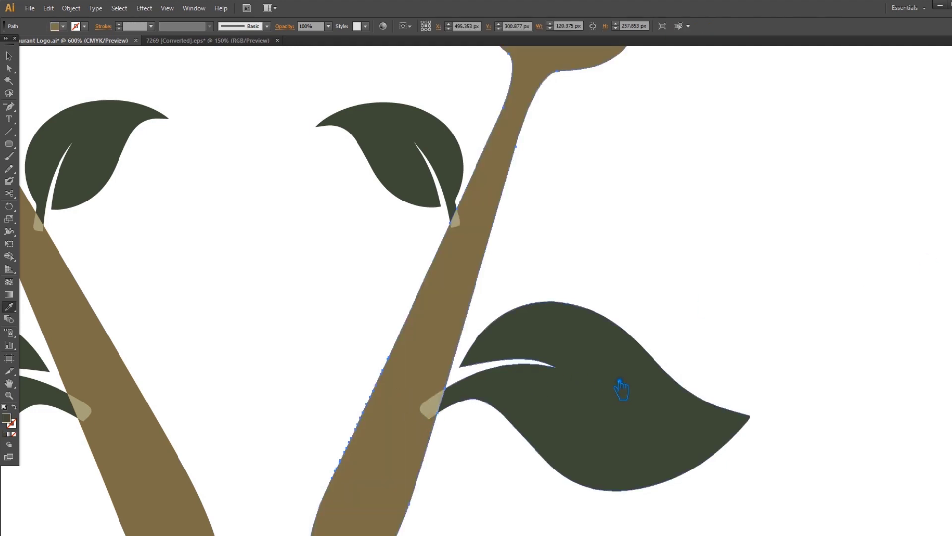
pyautogui.click(10, 57)
pyautogui.click(739, 232)
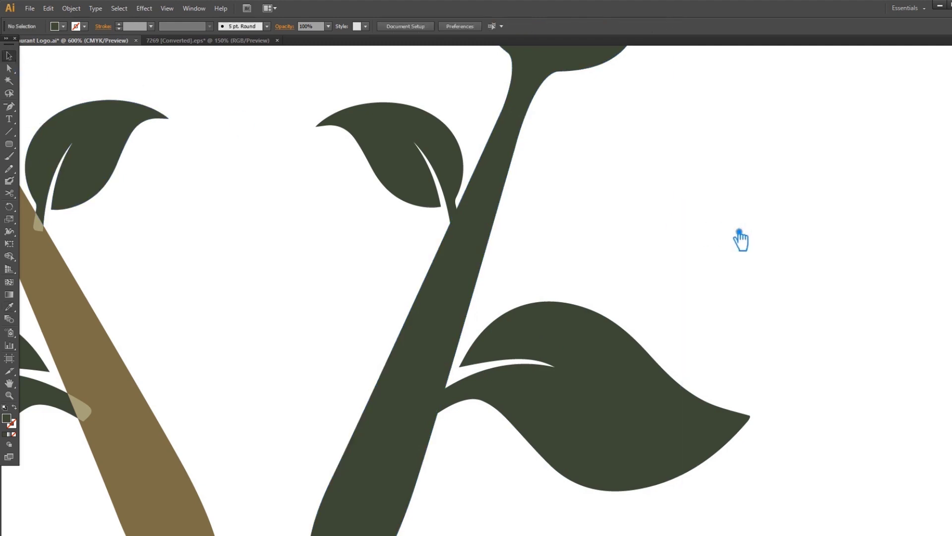
# - Fill the spoon with the dark green sampled from the fork side of the artwork
pyautogui.hotkey('ctrl', '-')
pyautogui.hotkey('ctrl', '-')
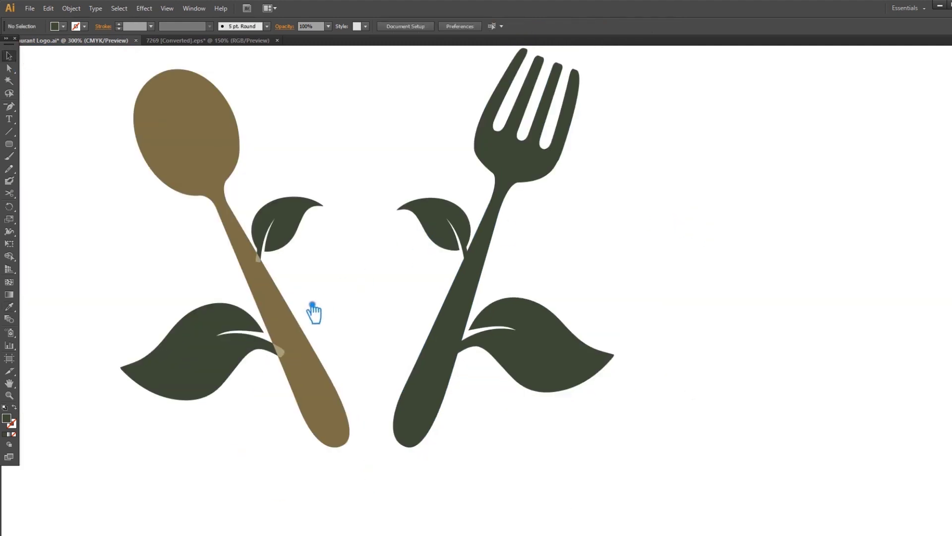
pyautogui.click(289, 323)
pyautogui.rightClick(278, 311)
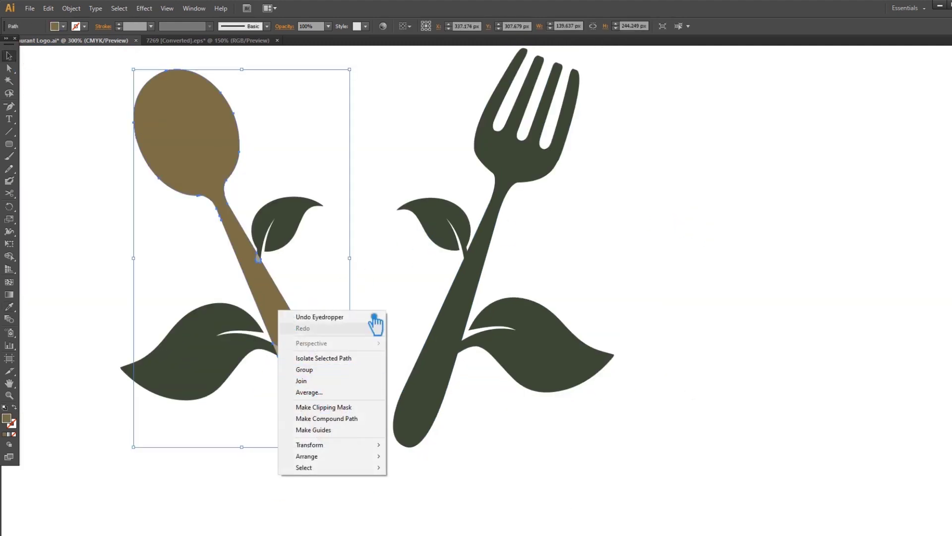
pyautogui.click(385, 277)
pyautogui.click(268, 296)
pyautogui.click(9, 307)
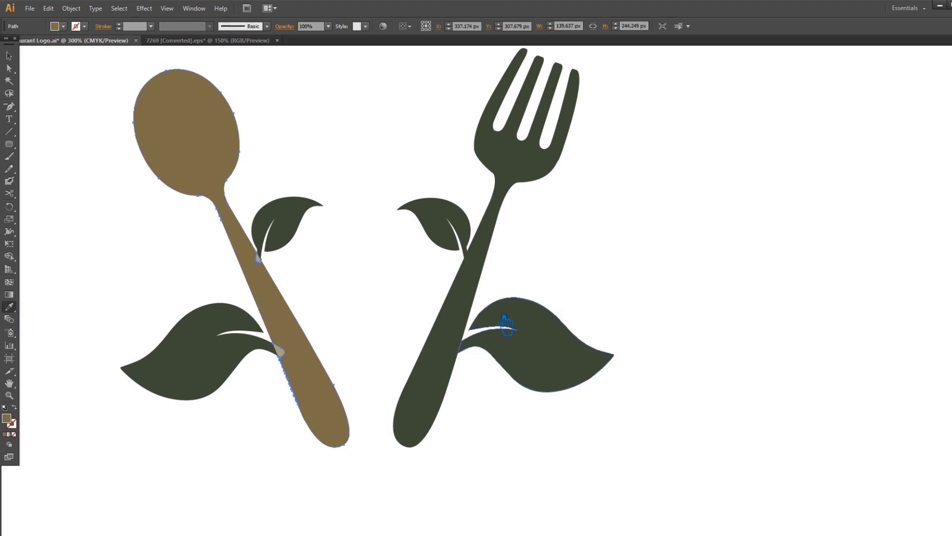
pyautogui.click(464, 322)
pyautogui.click(9, 56)
pyautogui.click(312, 259)
# - Unite the two overlapping leaf-stem pieces on the spoon's handle with the spoon using Pathfinder
pyautogui.click(258, 259)
pyautogui.keyDown('shift'); pyautogui.click(283, 352); pyautogui.keyUp('shift')
pyautogui.keyDown('shift'); pyautogui.click(297, 356); pyautogui.keyUp('shift')
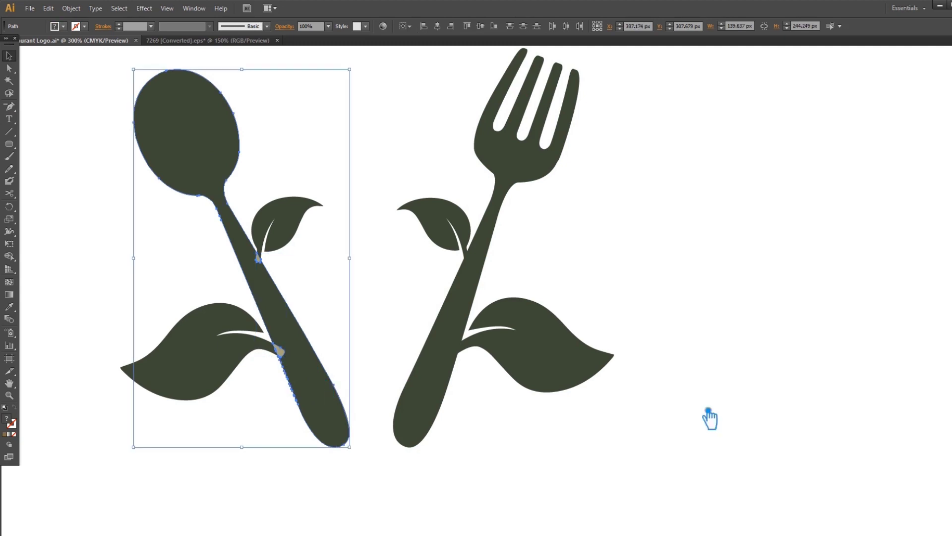
pyautogui.click(951, 285)
pyautogui.click(858, 277)
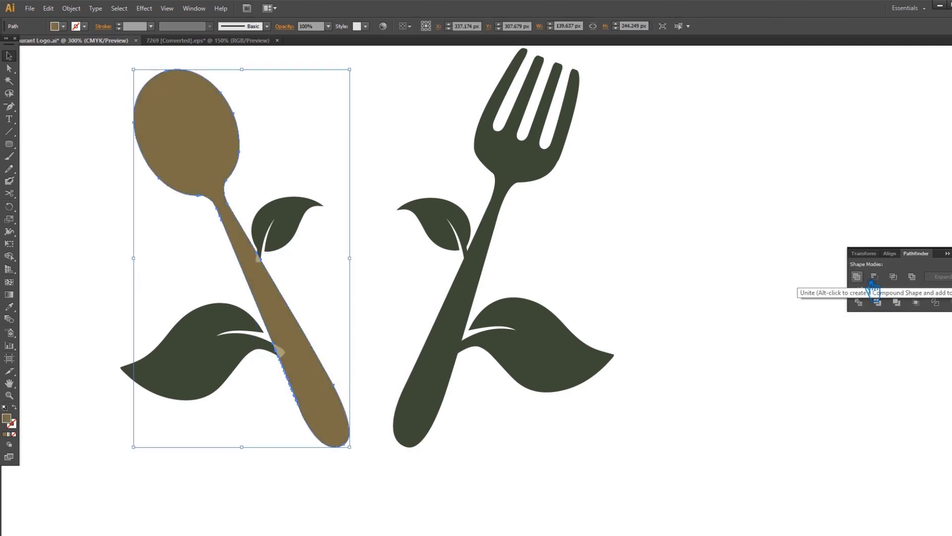
# - Apply the sampled dark green to the united spoon with the Eyedropper
pyautogui.click(9, 307)
pyautogui.click(470, 303)
pyautogui.click(9, 56)
pyautogui.click(452, 136)
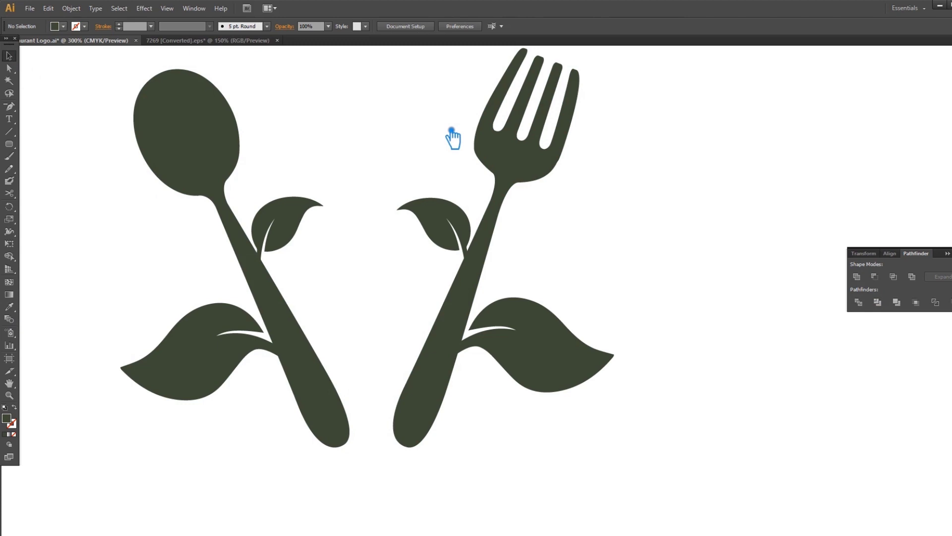
pyautogui.click(948, 253)
pyautogui.click(549, 336)
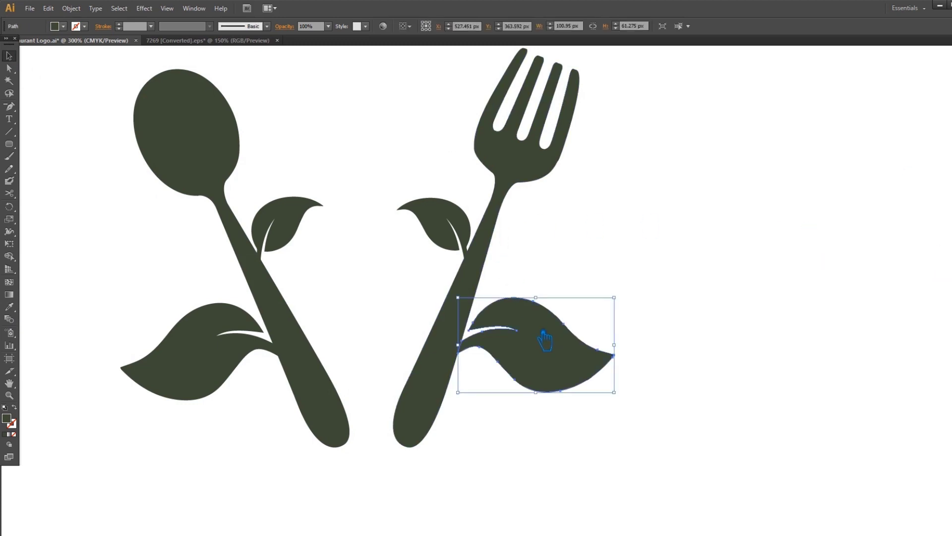
pyautogui.keyDown('shift'); pyautogui.click(446, 225); pyautogui.keyUp('shift')
pyautogui.keyDown('shift'); pyautogui.click(212, 351); pyautogui.keyUp('shift')
pyautogui.keyDown('shift'); pyautogui.click(297, 228); pyautogui.keyUp('shift')
pyautogui.click(400, 281)
# - Group the two large leaves together and the two small leaves together as separate groups
pyautogui.click(209, 379)
pyautogui.keyDown('shift'); pyautogui.click(548, 347); pyautogui.keyUp('shift')
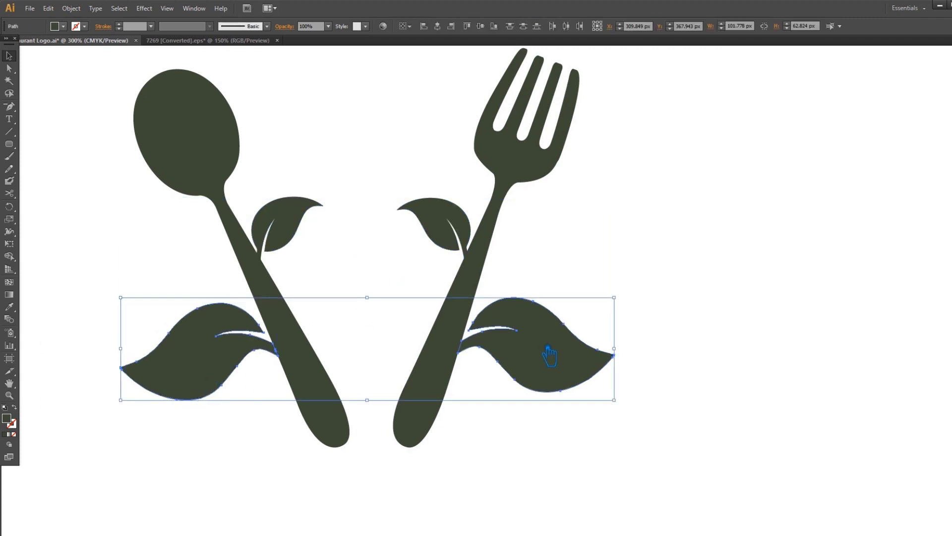
pyautogui.click(446, 222)
pyautogui.keyDown('shift'); pyautogui.click(290, 226); pyautogui.keyUp('shift')
pyautogui.hotkey('ctrl', 'g')
# - Fill the group of small leaves with a medium olive green
pyautogui.doubleClick(17, 420)
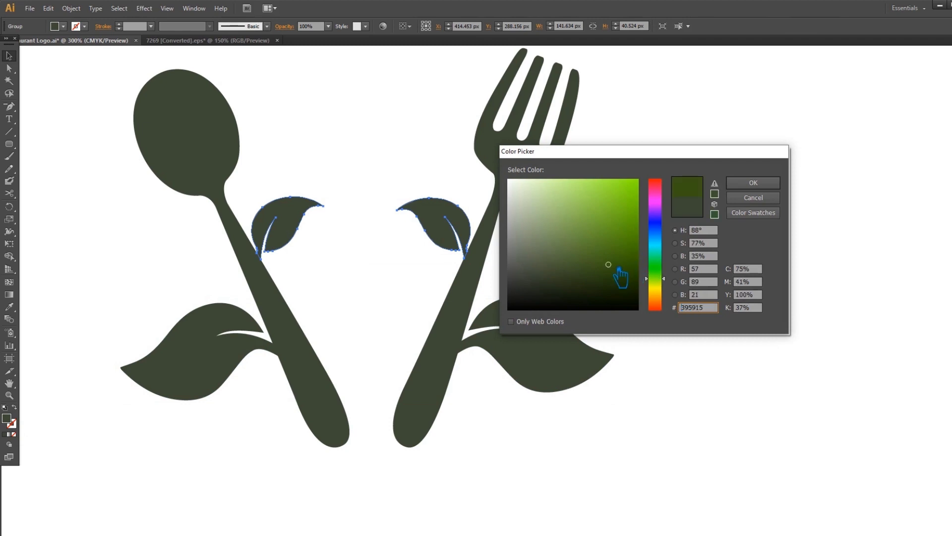
pyautogui.moveTo(664, 278); pyautogui.dragTo(663, 281)
pyautogui.moveTo(609, 265); pyautogui.dragTo(609, 232)
pyautogui.click(753, 183)
# - Copy the small leaves' green onto the group of large leaves with the Eyedropper
pyautogui.click(238, 399)
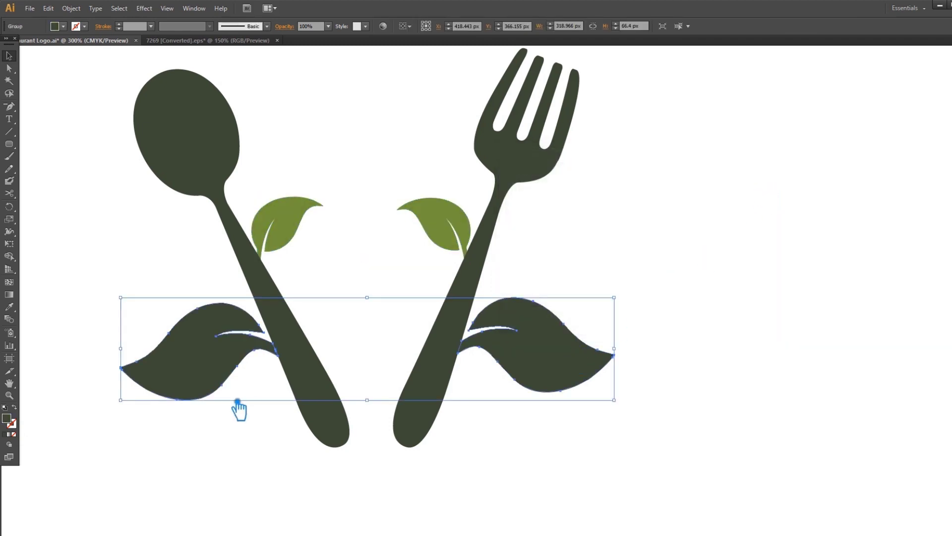
pyautogui.click(10, 306)
pyautogui.click(298, 236)
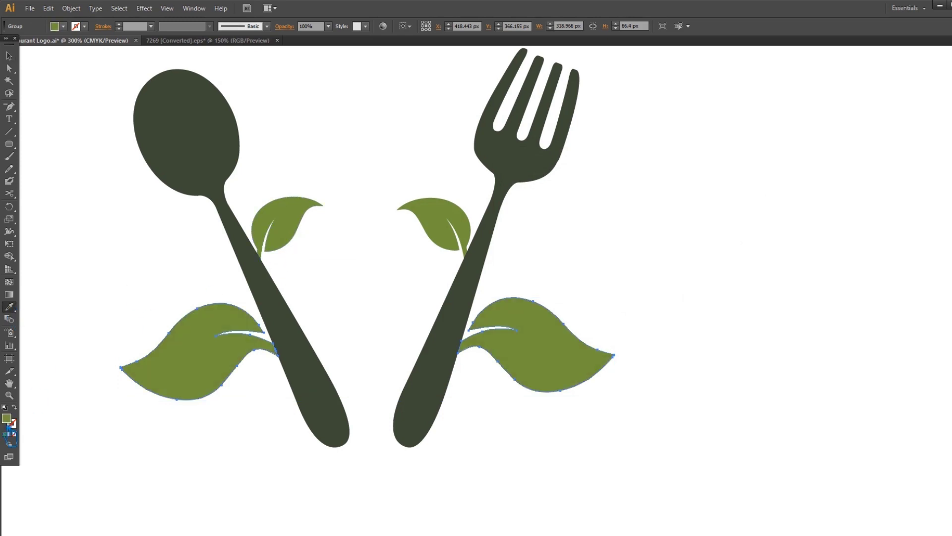
# - Fill the group of large leaves with a darker olive green
pyautogui.doubleClick(15, 422)
pyautogui.click(659, 283)
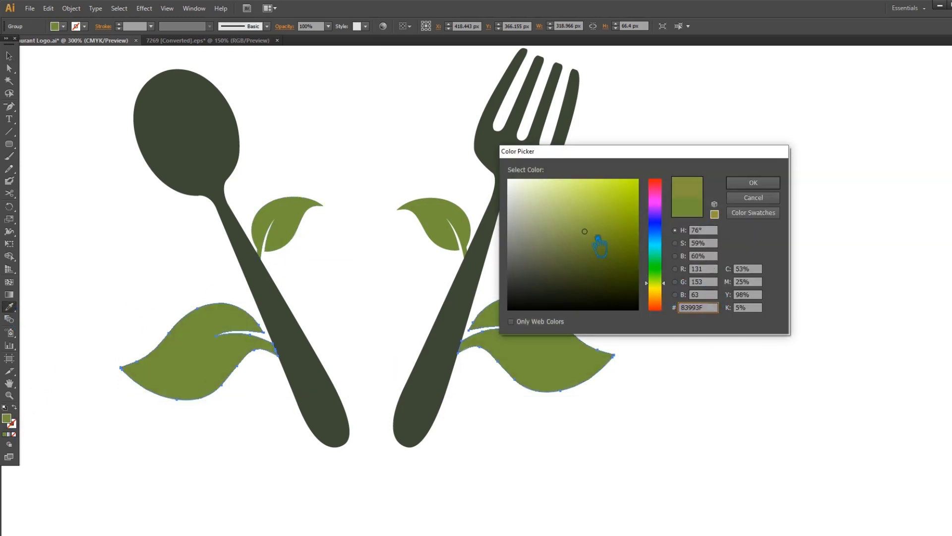
pyautogui.moveTo(587, 232); pyautogui.dragTo(609, 253)
pyautogui.click(759, 182)
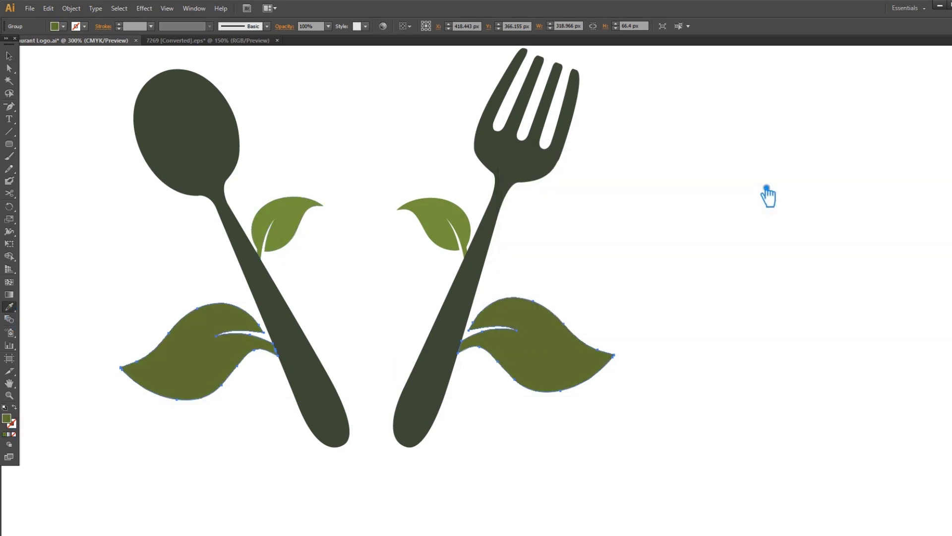
# - Recolour the spoon and the fork together with a muted brown fill
pyautogui.click(9, 56)
pyautogui.click(709, 177)
pyautogui.click(532, 152)
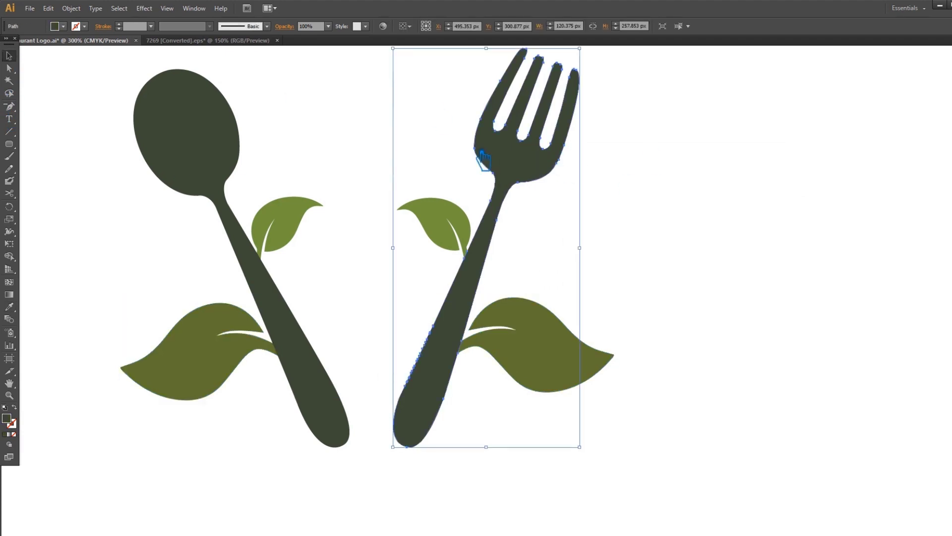
pyautogui.keyDown('shift'); pyautogui.click(196, 158); pyautogui.keyUp('shift')
pyautogui.doubleClick(6, 418)
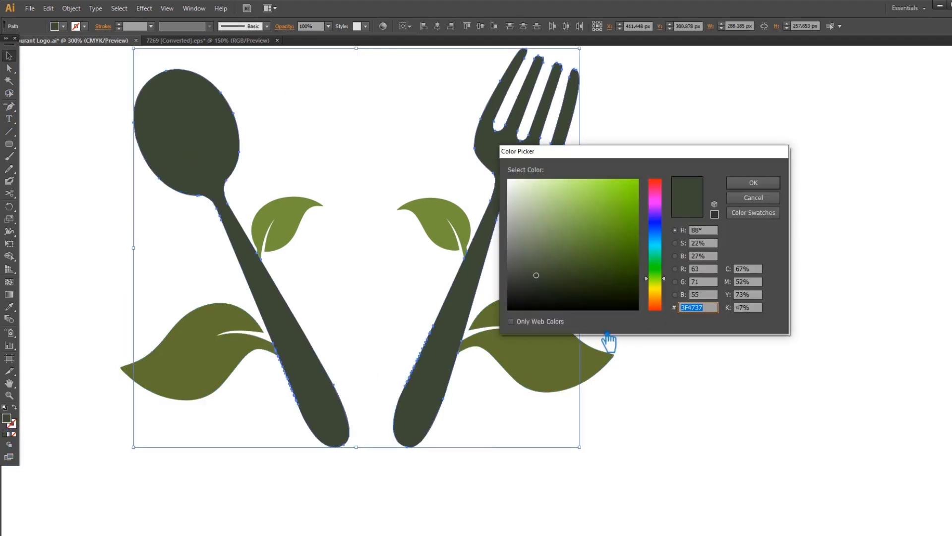
pyautogui.click(656, 243)
pyautogui.moveTo(613, 273); pyautogui.dragTo(606, 241)
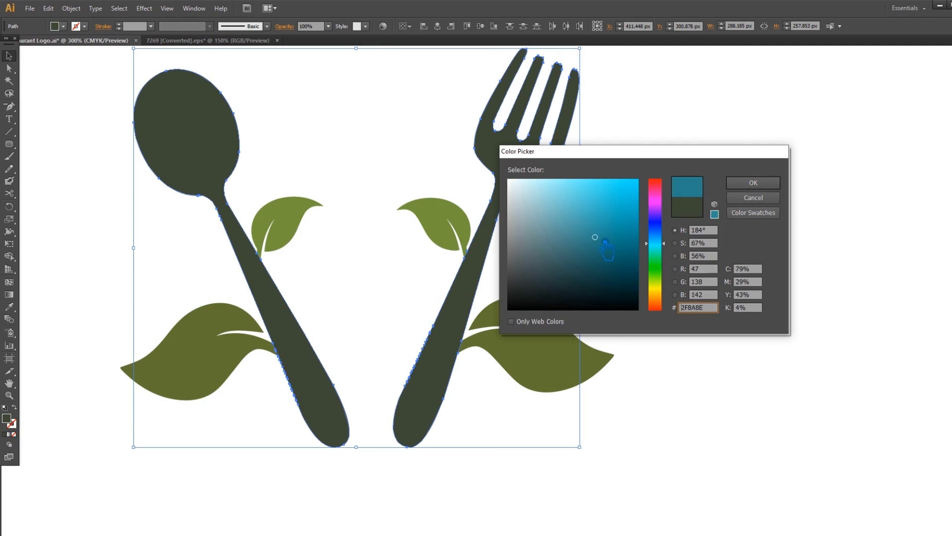
pyautogui.moveTo(657, 289); pyautogui.dragTo(657, 296)
pyautogui.moveTo(584, 235)
pyautogui.mouseDown()
pyautogui.moveTo(577, 219)
pyautogui.moveTo(567, 244)
pyautogui.mouseUp()
pyautogui.click(777, 185)
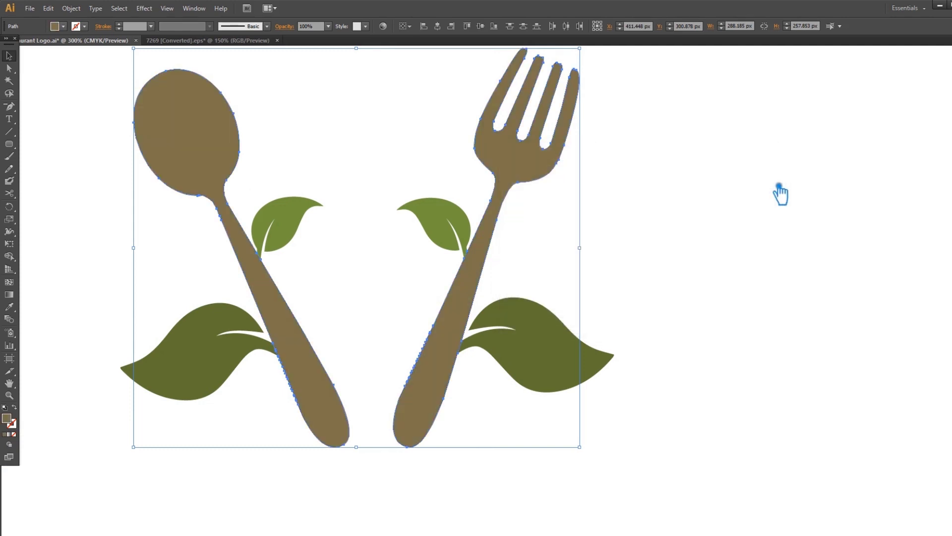
pyautogui.click(777, 187)
# - Group the spoon, the fork and all the leaves into one object
pyautogui.hotkey('ctrl', '-')
pyautogui.hotkey('ctrl', '-')
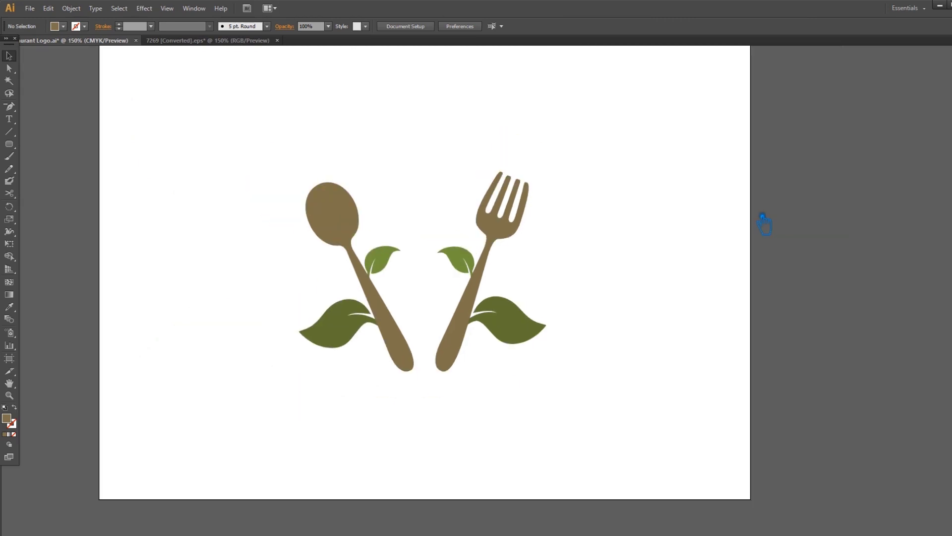
pyautogui.moveTo(591, 411); pyautogui.dragTo(275, 166)
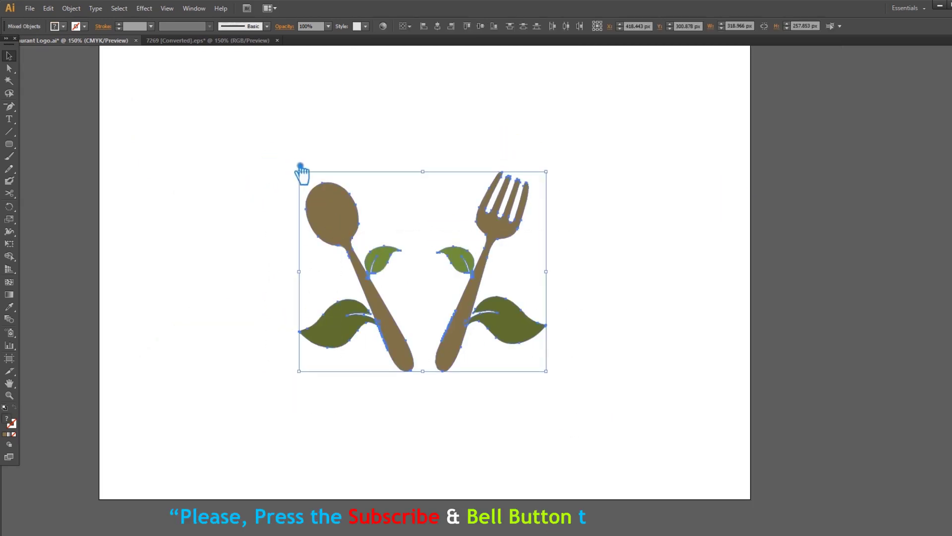
pyautogui.hotkey('ctrl', 'g')
pyautogui.click(836, 306)
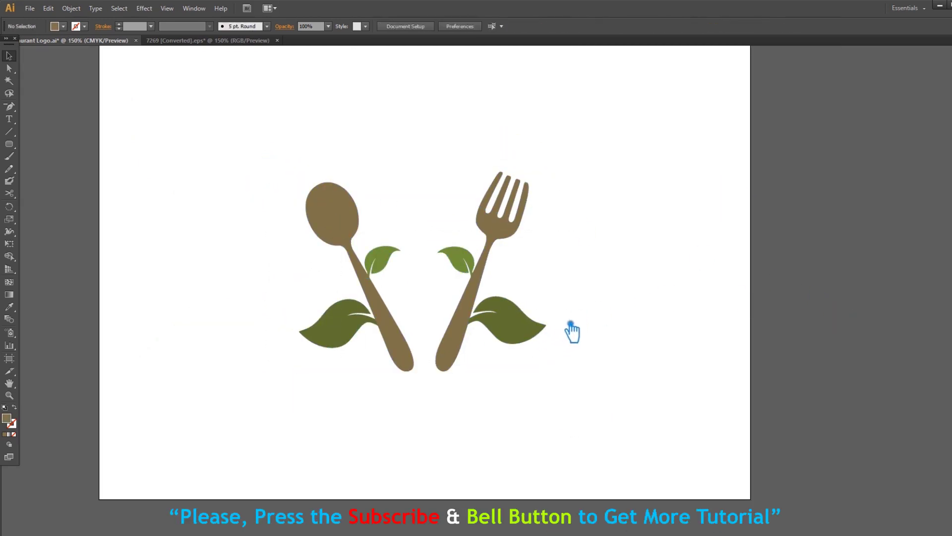
# - Scale the cutlery-and-leaves group down to about 150 by 121 px
pyautogui.click(478, 296)
pyautogui.moveTo(547, 372); pyautogui.dragTo(481, 318)
pyautogui.click(560, 287)
# - Bring the chef hat and the moustache from the area outside the artboard onto it, beside the cutlery
pyautogui.moveTo(564, 452); pyautogui.dragTo(532, 268)
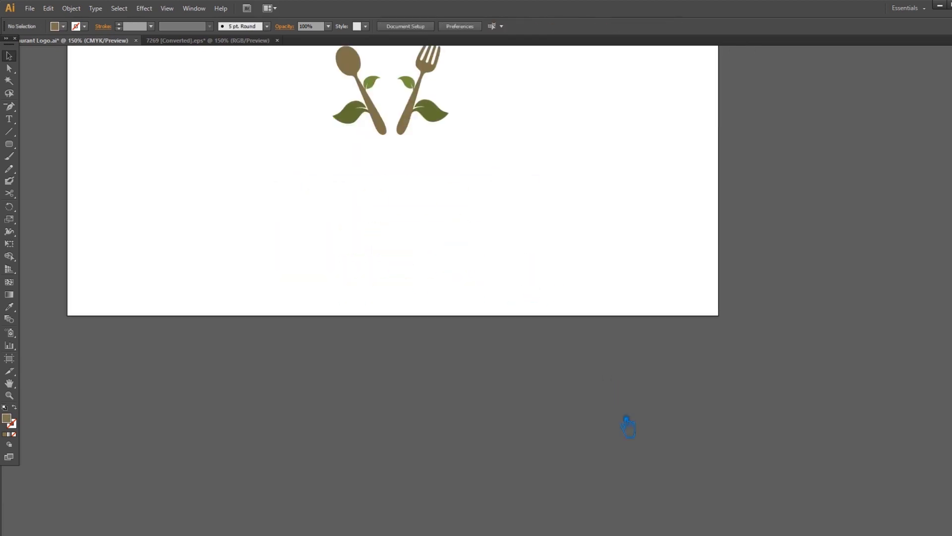
pyautogui.moveTo(607, 377); pyautogui.dragTo(537, 167)
pyautogui.moveTo(689, 416); pyautogui.dragTo(556, 207)
pyautogui.hotkey('ctrl', '-')
pyautogui.hotkey('ctrl', '-')
pyautogui.hotkey('ctrl', '-')
pyautogui.hotkey('ctrl', '-')
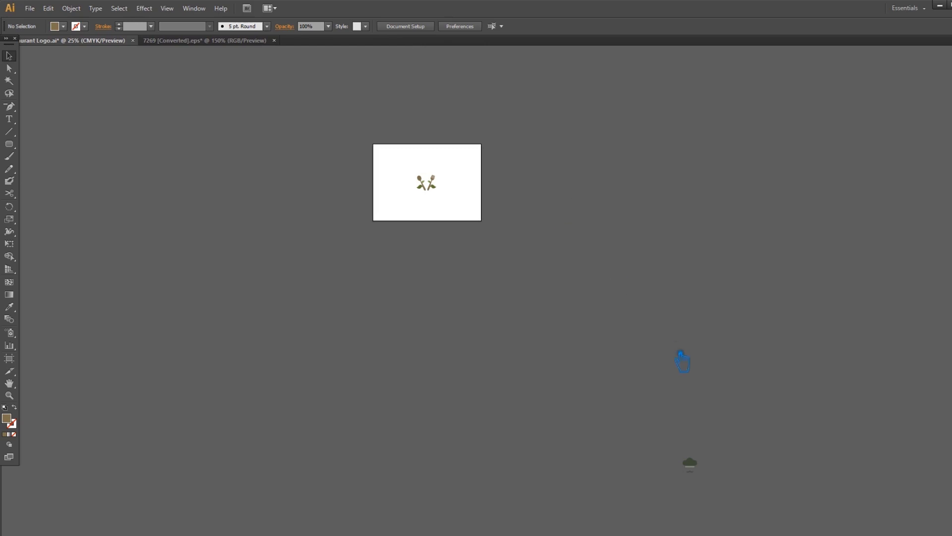
pyautogui.moveTo(696, 469); pyautogui.dragTo(473, 199)
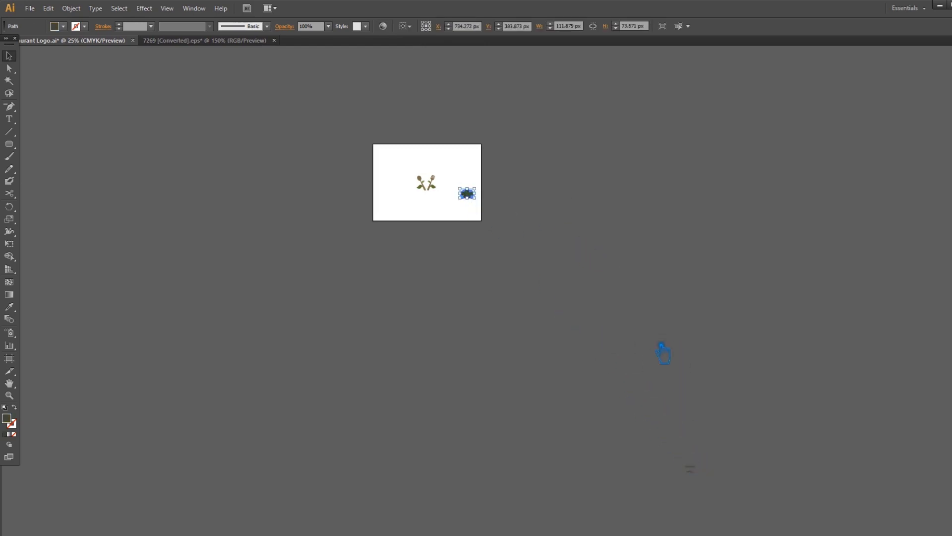
pyautogui.hotkey('ctrl', 'z')
pyautogui.click(732, 482)
pyautogui.moveTo(687, 450); pyautogui.dragTo(450, 193)
pyautogui.click(585, 193)
# - Place the chef hat above the cutlery and the moustache between the spoon and the fork
pyautogui.moveTo(561, 215); pyautogui.dragTo(648, 397)
pyautogui.hotkey('ctrl', '+')
pyautogui.hotkey('ctrl', '+')
pyautogui.hotkey('ctrl', '+')
pyautogui.hotkey('ctrl', '+')
pyautogui.moveTo(721, 460); pyautogui.dragTo(654, 305)
pyautogui.hotkey('ctrl', '+')
pyautogui.hotkey('ctrl', '+')
pyautogui.hotkey('ctrl', '+')
pyautogui.moveTo(815, 450); pyautogui.dragTo(619, 296)
pyautogui.moveTo(725, 402); pyautogui.dragTo(443, 136)
pyautogui.moveTo(734, 510); pyautogui.dragTo(452, 238)
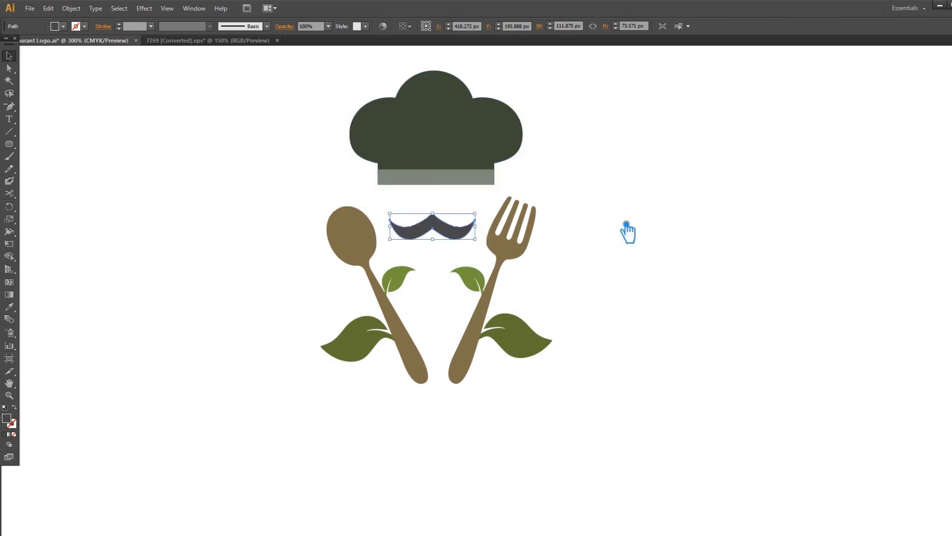
pyautogui.click(646, 218)
# - Scale the moustache down and position it just below and between the two small leaves
pyautogui.click(464, 229)
pyautogui.moveTo(475, 214); pyautogui.dragTo(452, 312)
pyautogui.click(474, 256)
# - Move the chef hat down towards the cutlery and scale it to about 102 by 67 px
pyautogui.click(457, 144)
pyautogui.moveTo(457, 144); pyautogui.dragTo(457, 176)
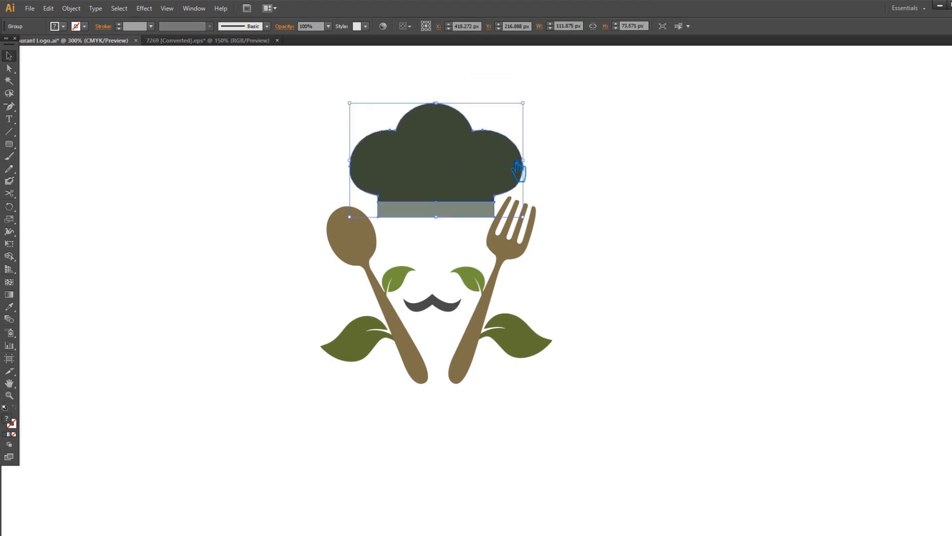
pyautogui.moveTo(523, 103); pyautogui.dragTo(516, 108)
pyautogui.click(593, 159)
# - Lower the chef hat so it sits between the spoon and fork heads, nudging it into line with the moustache
pyautogui.moveTo(436, 178); pyautogui.dragTo(435, 194)
pyautogui.press('Left')
pyautogui.press('Left')
pyautogui.press('Left')
pyautogui.press('Right')
pyautogui.press('Down')
pyautogui.press('Down')
pyautogui.press('Down')
pyautogui.press('Left')
pyautogui.press('Down')
pyautogui.press('Down')
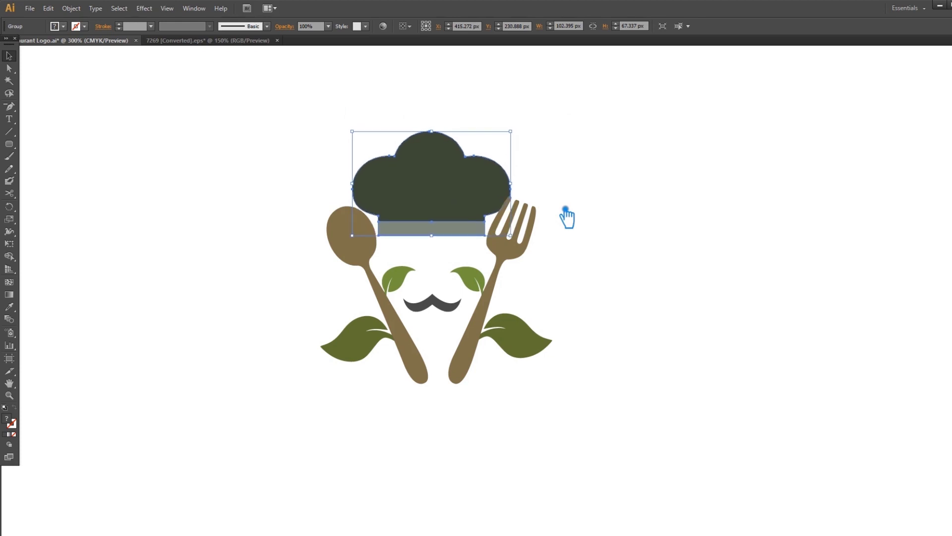
pyautogui.click(628, 205)
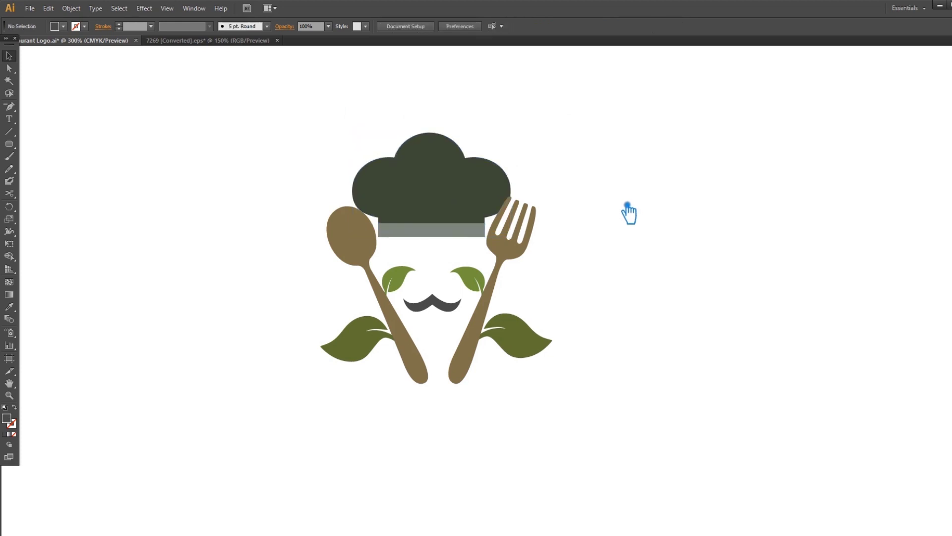
# - Ungroup the cutlery-and-leaves artwork so the spoon, the fork and the leaf pairs can be selected separately
pyautogui.click(520, 257)
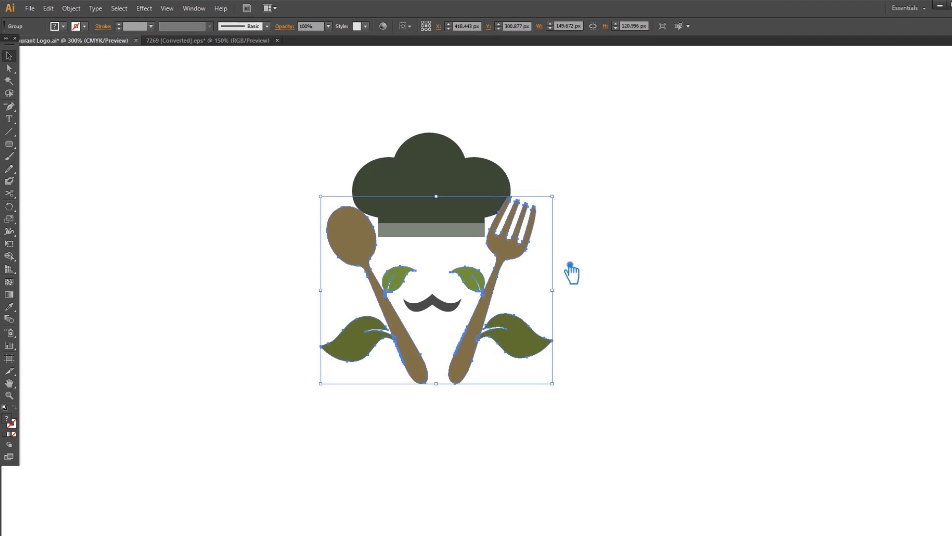
pyautogui.rightClick(518, 243)
pyautogui.click(554, 299)
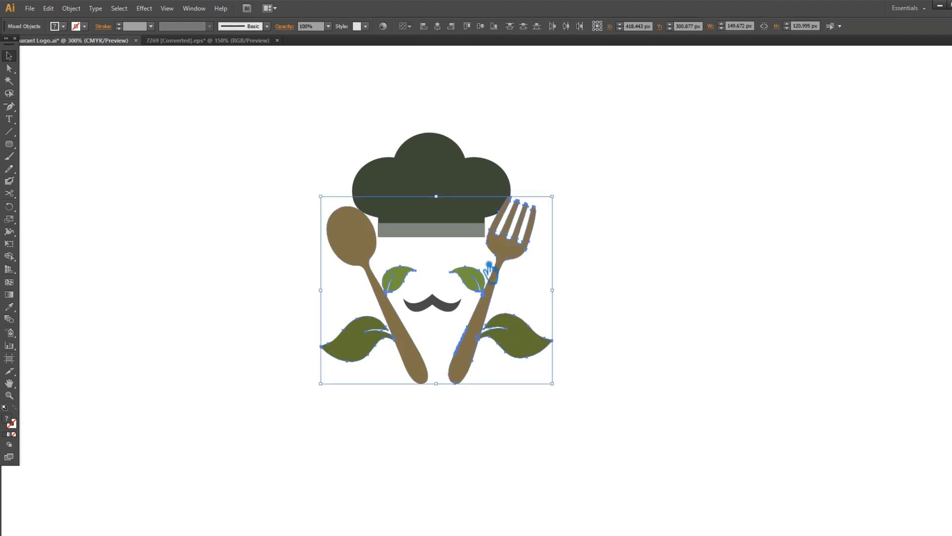
pyautogui.click(596, 256)
pyautogui.rightClick(511, 242)
pyautogui.click(602, 250)
pyautogui.click(301, 241)
pyautogui.rightClick(351, 237)
pyautogui.click(373, 294)
pyautogui.click(230, 252)
pyautogui.moveTo(397, 363); pyautogui.dragTo(342, 275)
pyautogui.click(644, 274)
pyautogui.click(522, 253)
# - Ungroup the pair of large leaves and the pair of small leaves
pyautogui.click(523, 344)
pyautogui.rightClick(524, 345)
pyautogui.click(561, 403)
pyautogui.click(509, 300)
pyautogui.rightClick(474, 282)
pyautogui.click(516, 342)
pyautogui.click(576, 306)
# - Group the fork with its two leaves and the spoon with its two leaves, and save the file
pyautogui.moveTo(575, 362); pyautogui.dragTo(487, 277)
pyautogui.hotkey('ctrl', 'g')
pyautogui.moveTo(308, 267); pyautogui.dragTo(398, 336)
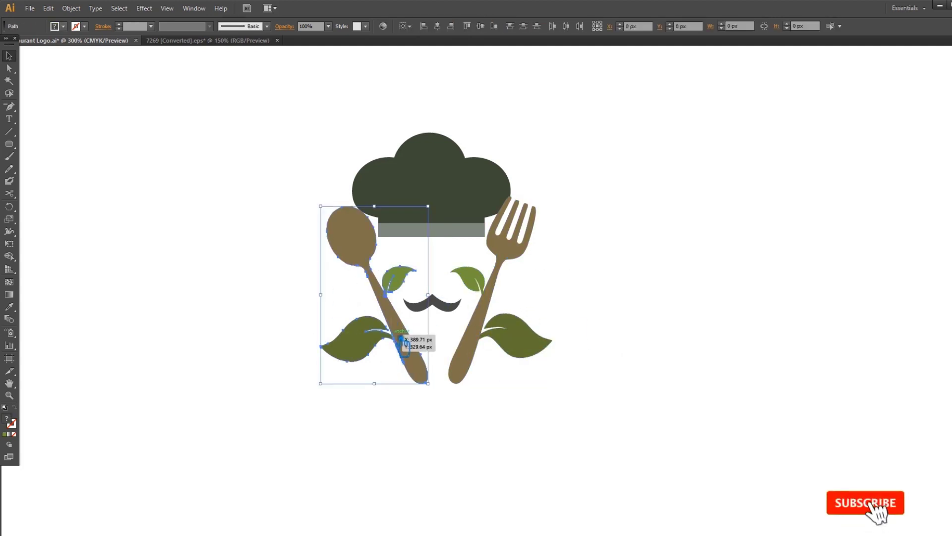
pyautogui.hotkey('ctrl', 'g')
pyautogui.click(580, 387)
pyautogui.hotkey('ctrl', 's')
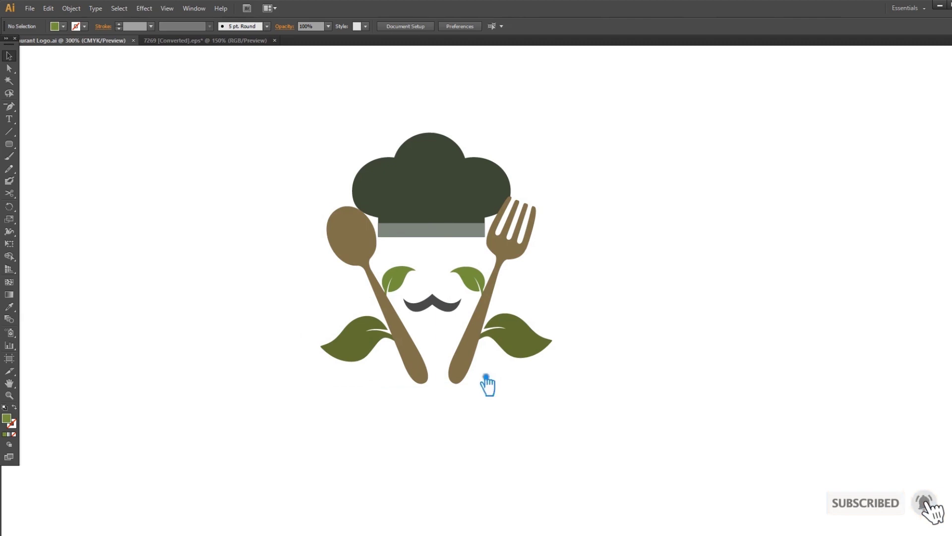
# - Rotate the fork and its leaves slightly with the Rotate tool
pyautogui.click(10, 206)
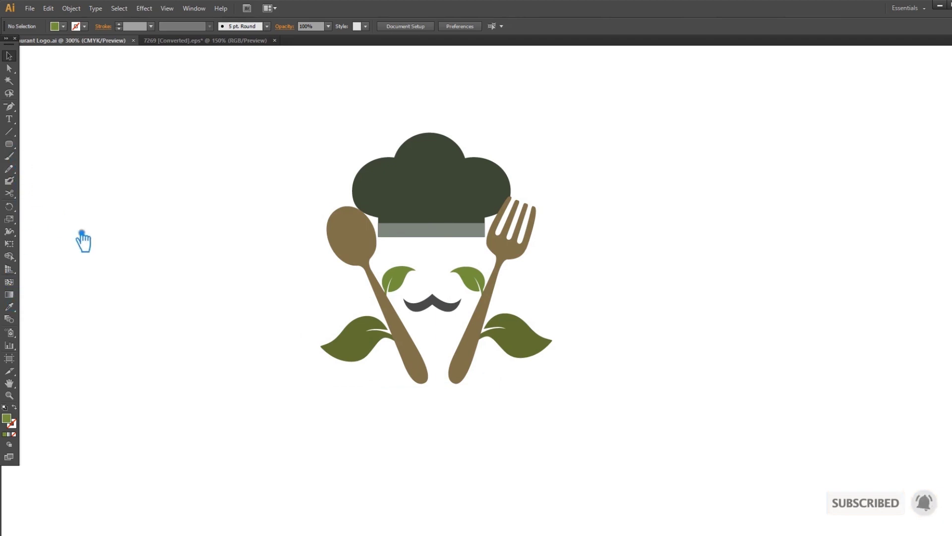
pyautogui.press('v')
pyautogui.click(469, 348)
pyautogui.press('c')
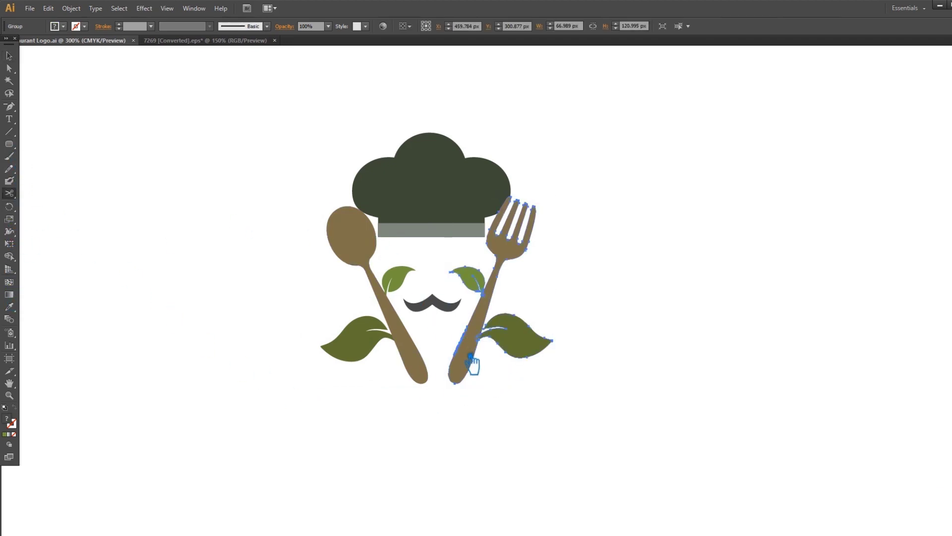
pyautogui.press('r')
pyautogui.moveTo(498, 301); pyautogui.dragTo(506, 298)
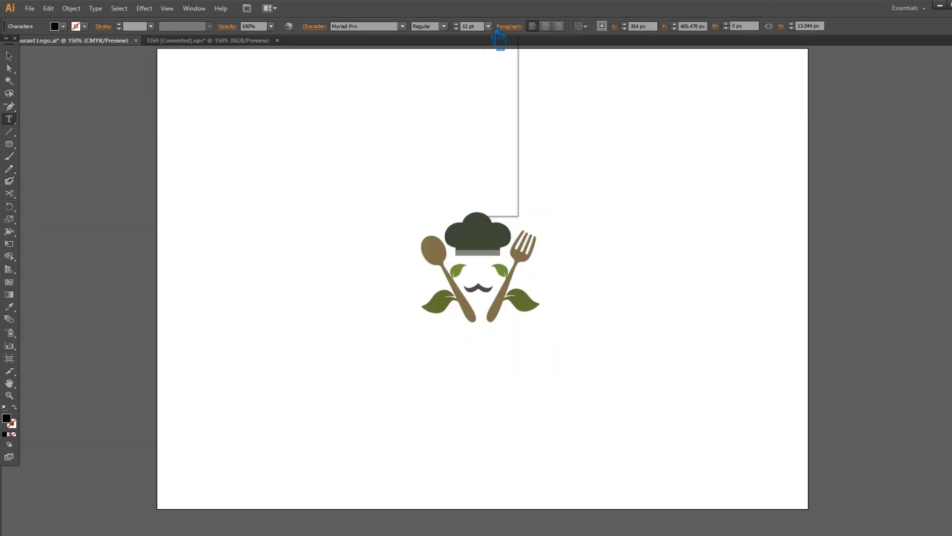
# - Add the text "Restaurant Logo Name" at 24 pt below the emblem
pyautogui.click(491, 27)
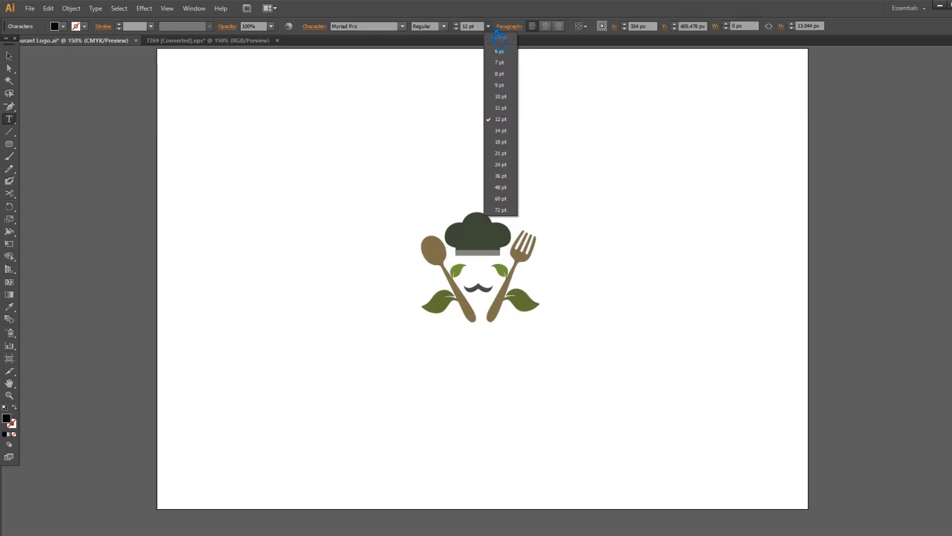
pyautogui.click(516, 179)
pyautogui.write('Restaurant Logo Name')
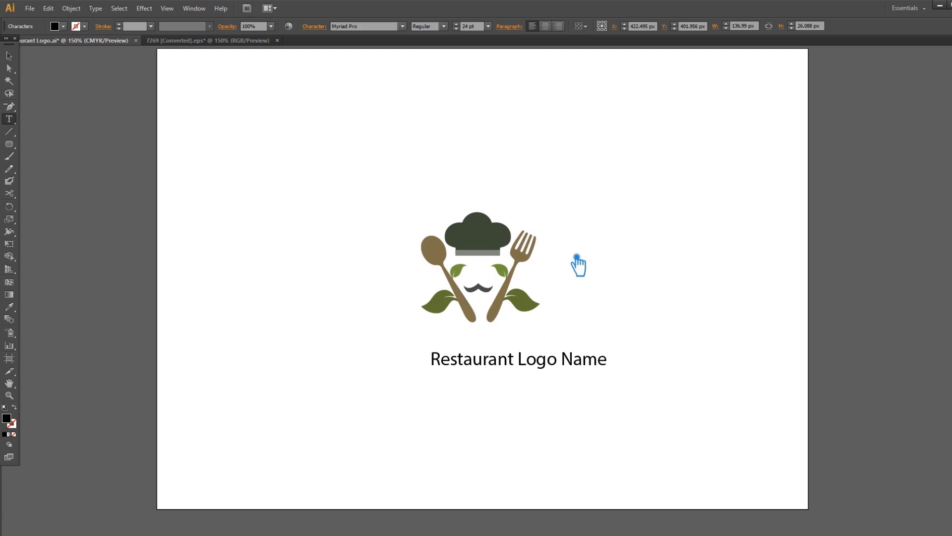
# - Move the restaurant name directly under the emblem and enlarge it in the Octin College Free font
pyautogui.click(9, 56)
pyautogui.moveTo(530, 360); pyautogui.dragTo(493, 340)
pyautogui.click(356, 30)
pyautogui.click(575, 353)
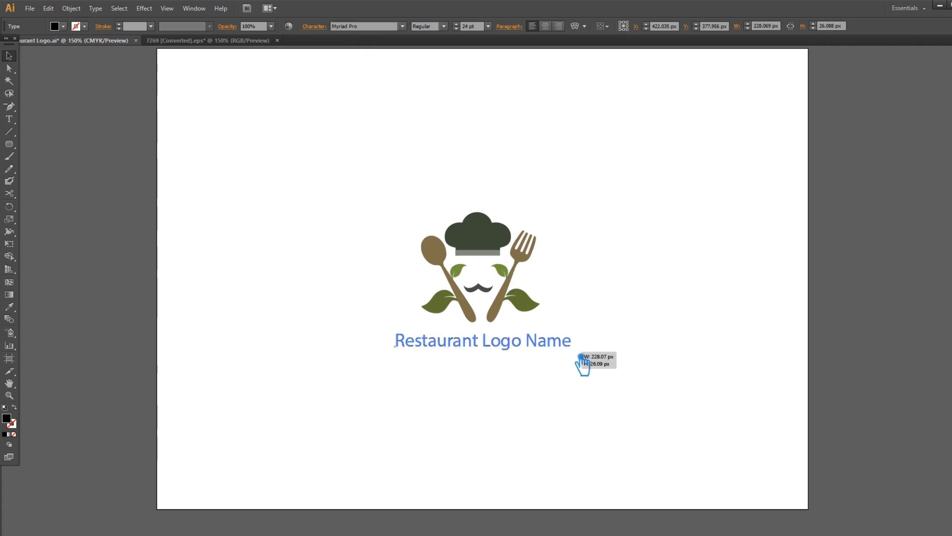
pyautogui.moveTo(575, 353); pyautogui.dragTo(648, 374)
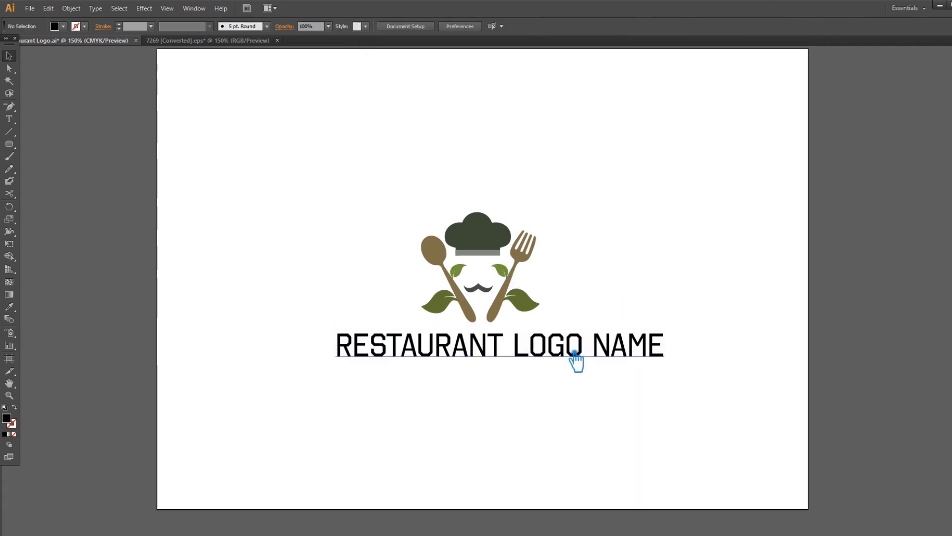
# - Shift the restaurant name slightly down and to the left, leaving more space below the emblem
pyautogui.click(575, 353)
pyautogui.click(448, 27)
pyautogui.click(381, 95)
pyautogui.moveTo(580, 359); pyautogui.dragTo(570, 365)
pyautogui.click(534, 404)
pyautogui.click(455, 361)
pyautogui.click(447, 411)
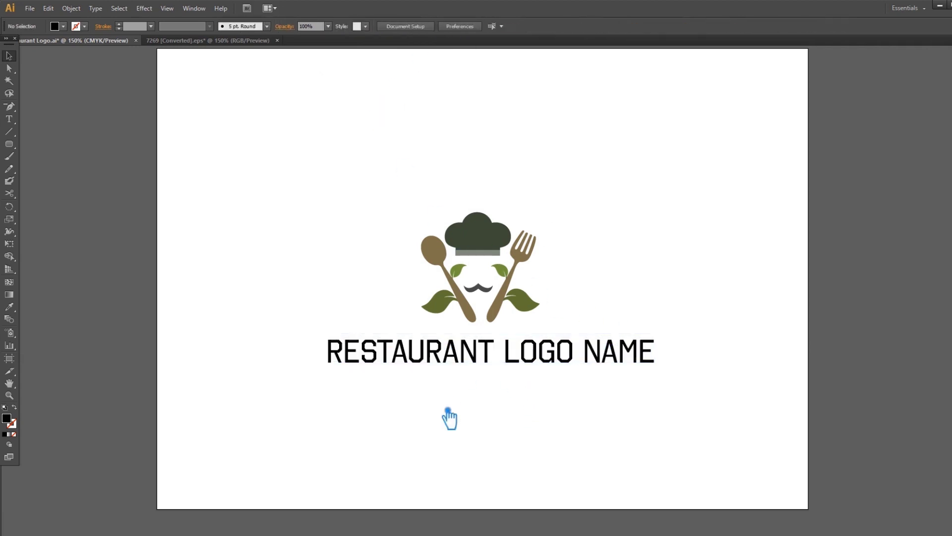
# - Add the text "TAGLINE GOES HERE" and place it just below the restaurant name
pyautogui.click(10, 120)
pyautogui.click(416, 404)
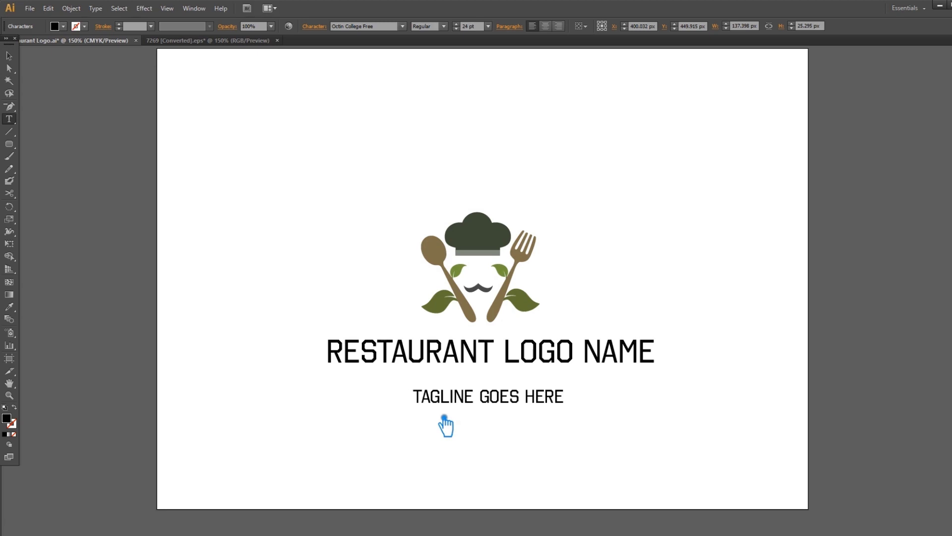
pyautogui.click(10, 56)
pyautogui.moveTo(520, 397); pyautogui.dragTo(510, 384)
# - Widen the letter tracking of the tagline text
pyautogui.click(649, 429)
pyautogui.moveTo(649, 428); pyautogui.dragTo(550, 389)
pyautogui.click(327, 35)
pyautogui.click(319, 87)
pyautogui.click(330, 253)
pyautogui.click(673, 408)
# - Align the emblem, the restaurant name and the tagline to a common horizontal centre
pyautogui.moveTo(679, 415); pyautogui.dragTo(331, 171)
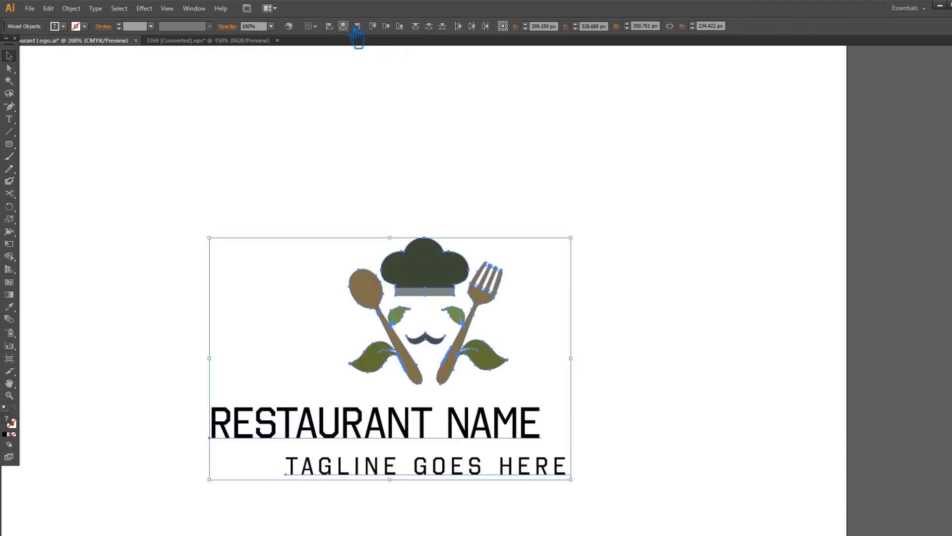
pyautogui.click(343, 26)
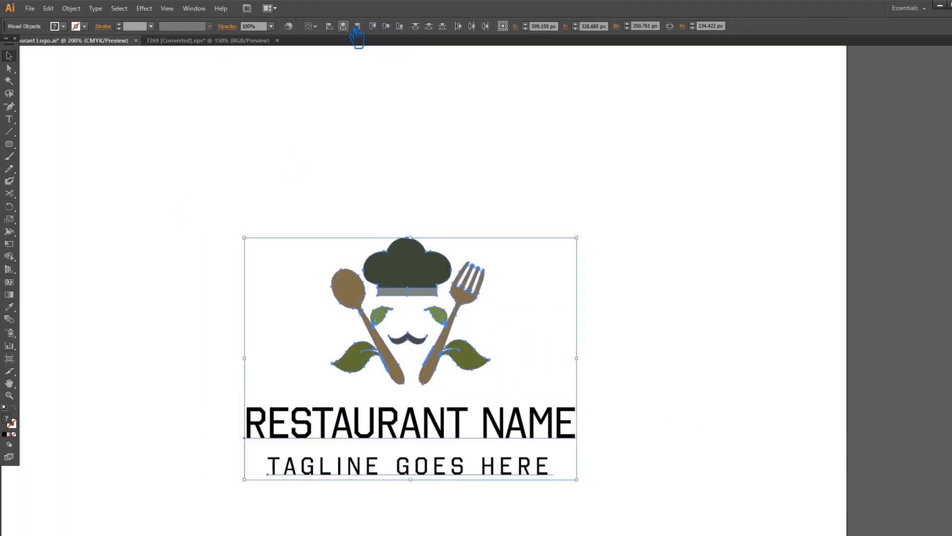
pyautogui.click(630, 368)
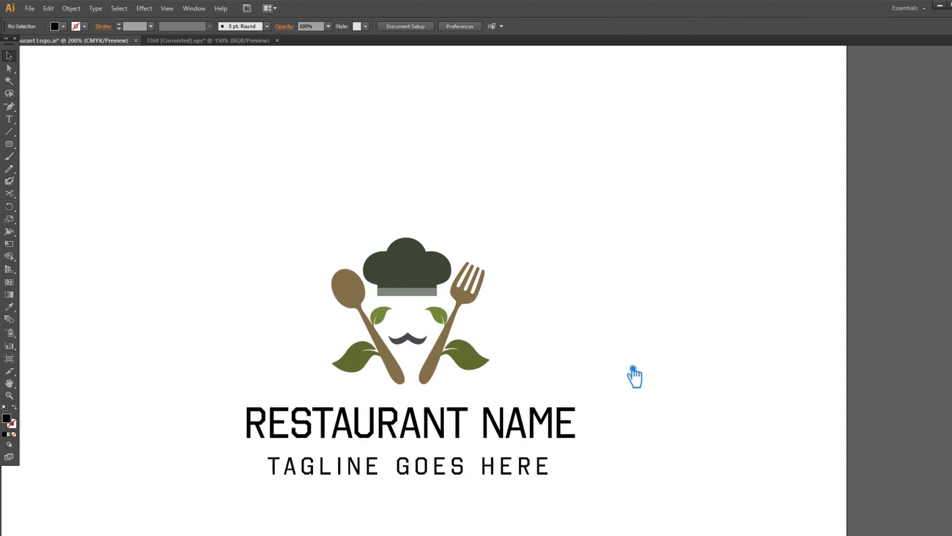
# - Reduce the tagline to 20 pt and move it up closer to the restaurant name
pyautogui.click(494, 472)
pyautogui.click(456, 28)
pyautogui.click(456, 28)
pyautogui.click(456, 28)
pyautogui.click(456, 28)
pyautogui.click(568, 252)
pyautogui.moveTo(446, 479); pyautogui.dragTo(457, 470)
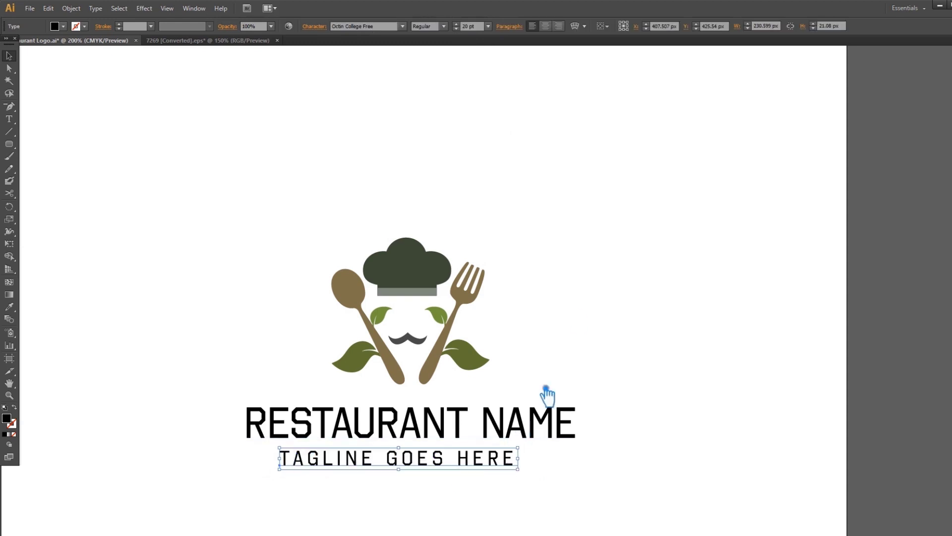
# - Reduce the tagline to 18 pt and set its letter tracking to 300
pyautogui.click(457, 28)
pyautogui.click(457, 29)
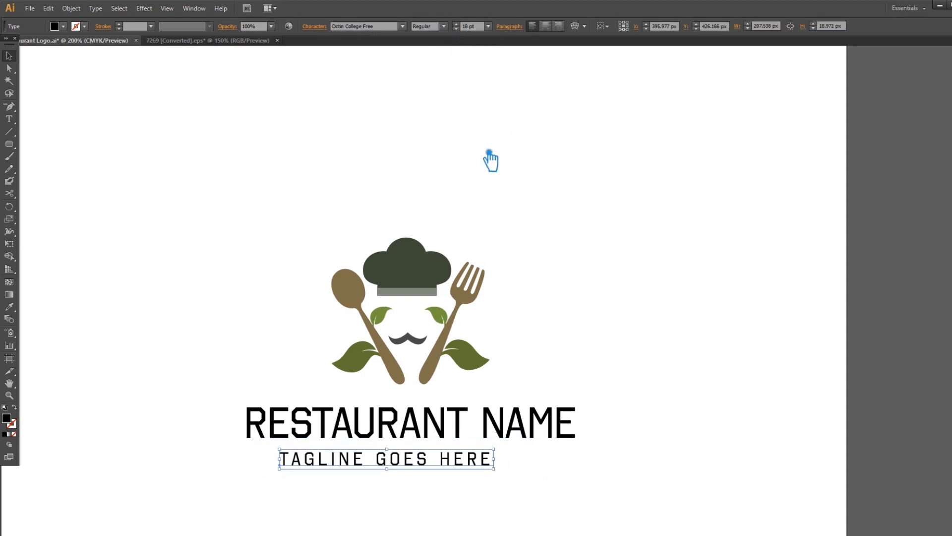
pyautogui.click(320, 28)
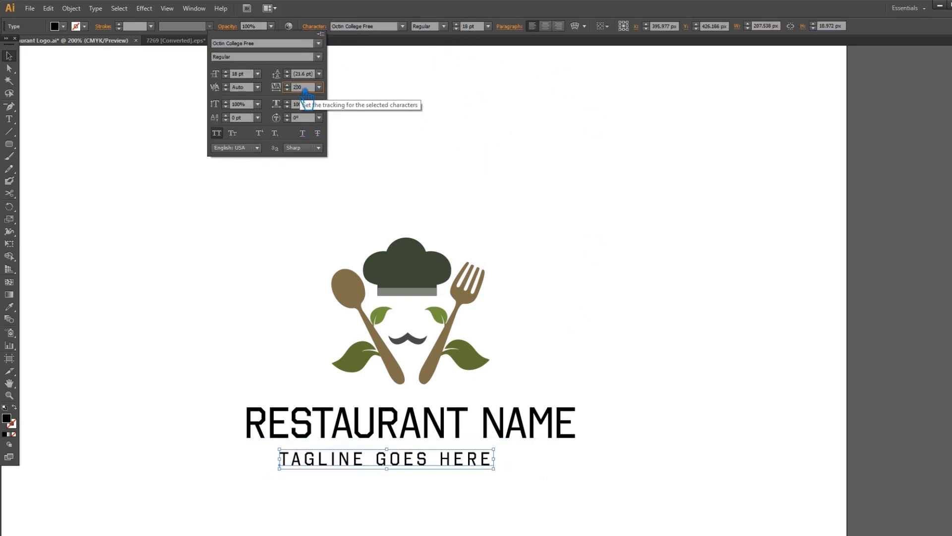
pyautogui.press('Return')
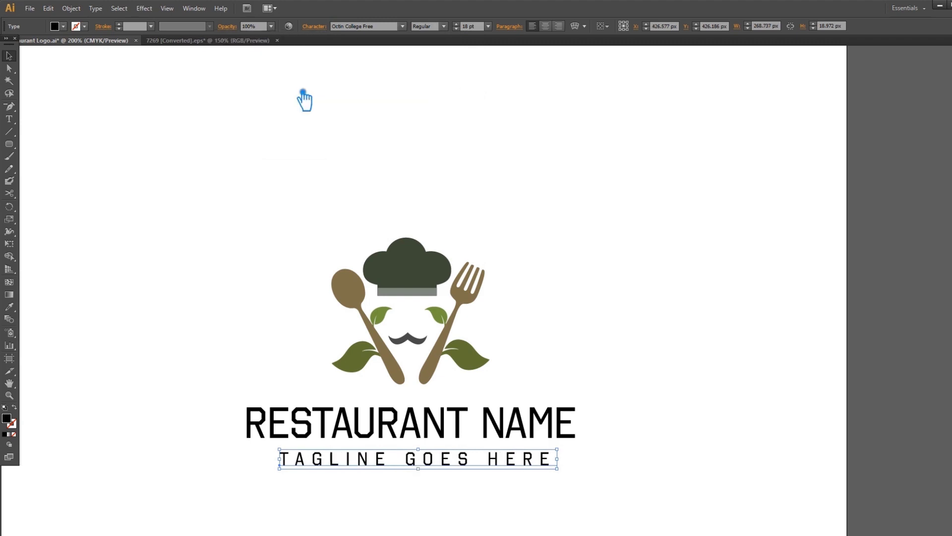
pyautogui.click(317, 27)
pyautogui.doubleClick(304, 88)
pyautogui.write('300')
pyautogui.press('Return')
pyautogui.click(679, 293)
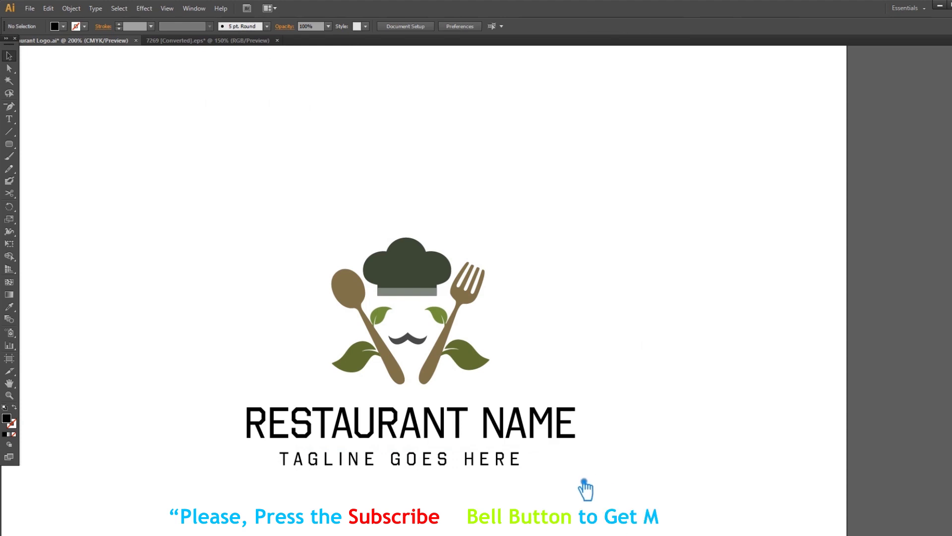
pyautogui.click(436, 429)
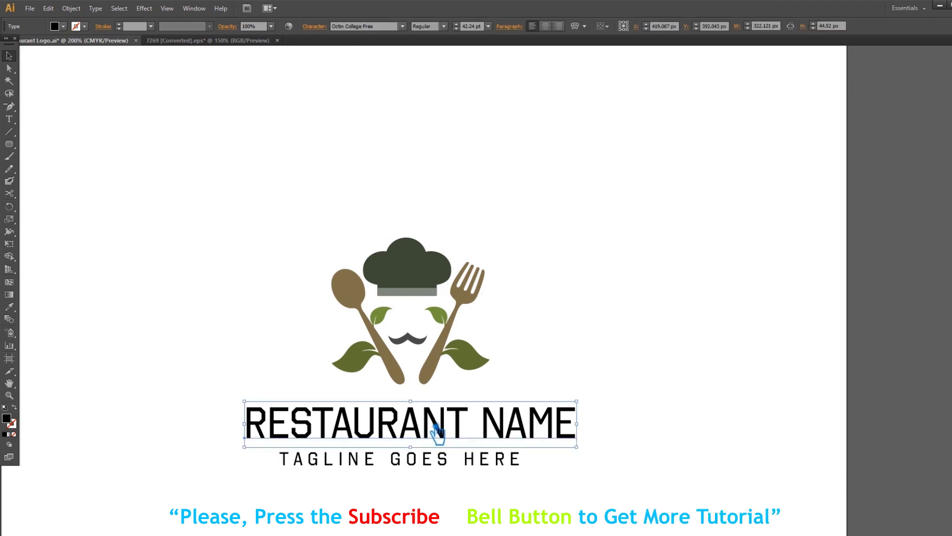
pyautogui.click(542, 354)
# - Recolour the chef hat with the brown of the fork using the Eyedropper
pyautogui.press('a')
pyautogui.click(421, 261)
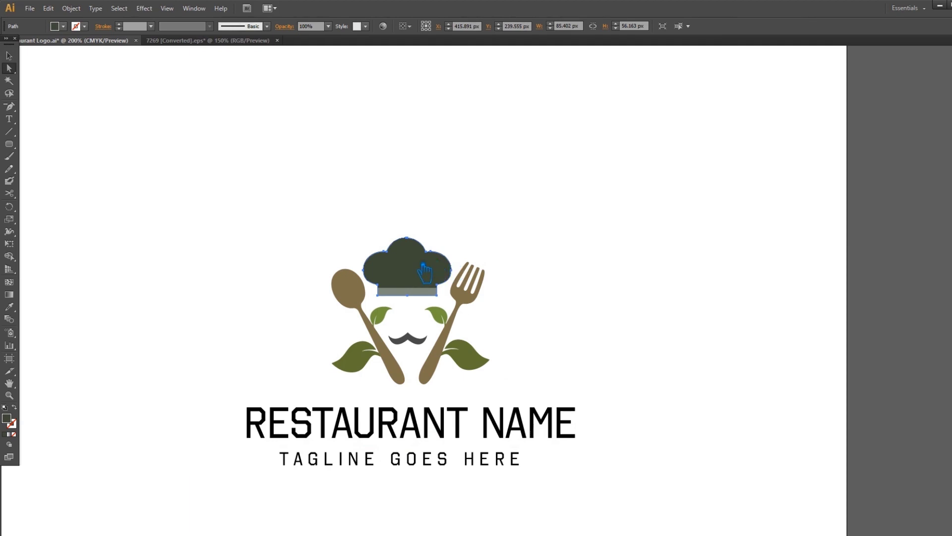
pyautogui.click(470, 304)
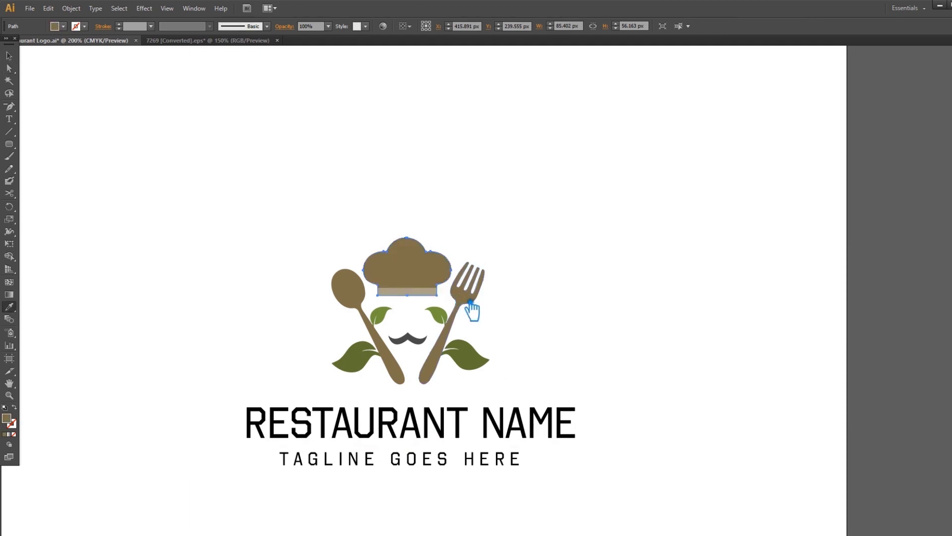
pyautogui.click(10, 56)
pyautogui.click(117, 98)
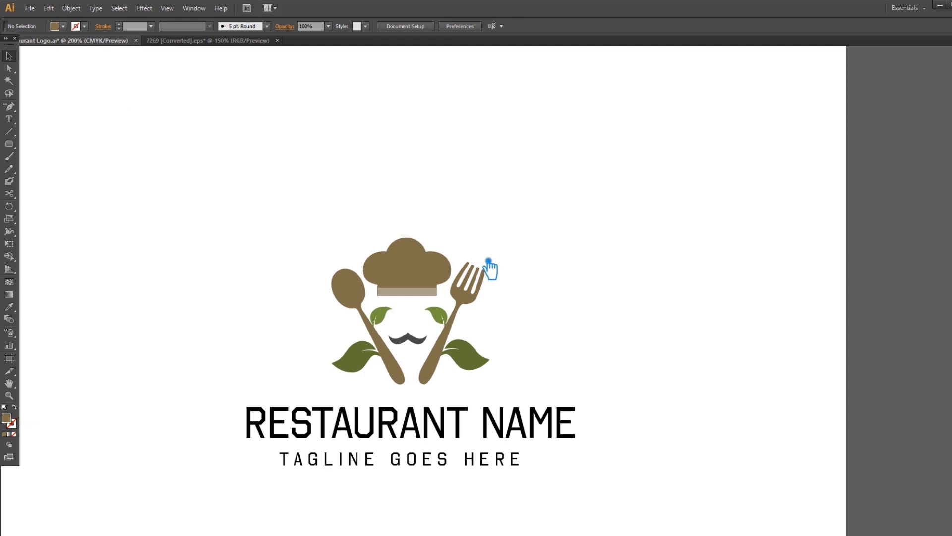
# - Ungroup the emblem and align the chef hat and the moustache to a common horizontal centre
pyautogui.hotkey('ctrl', '+')
pyautogui.hotkey('ctrl', '+')
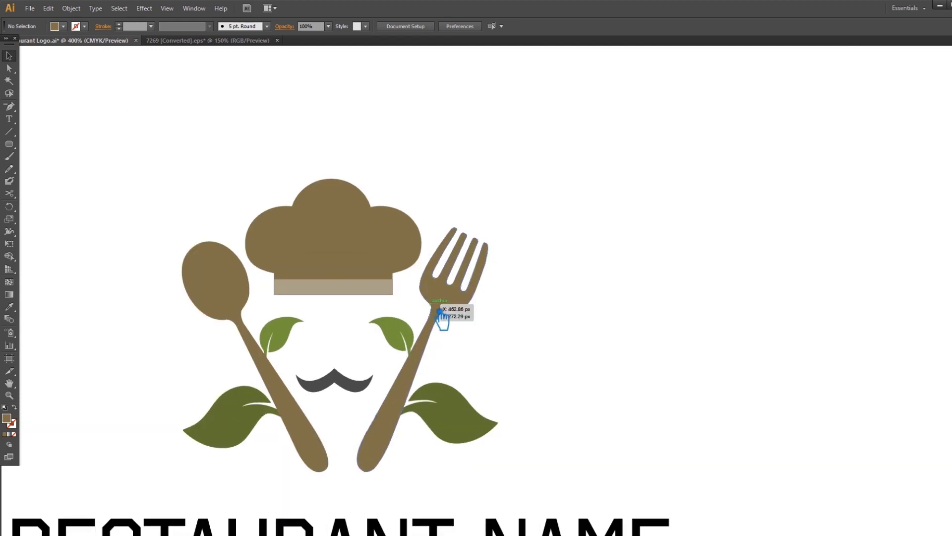
pyautogui.rightClick(324, 239)
pyautogui.click(358, 299)
pyautogui.click(373, 308)
pyautogui.click(345, 256)
pyautogui.keyDown('shift'); pyautogui.click(347, 383); pyautogui.keyUp('shift')
pyautogui.click(437, 27)
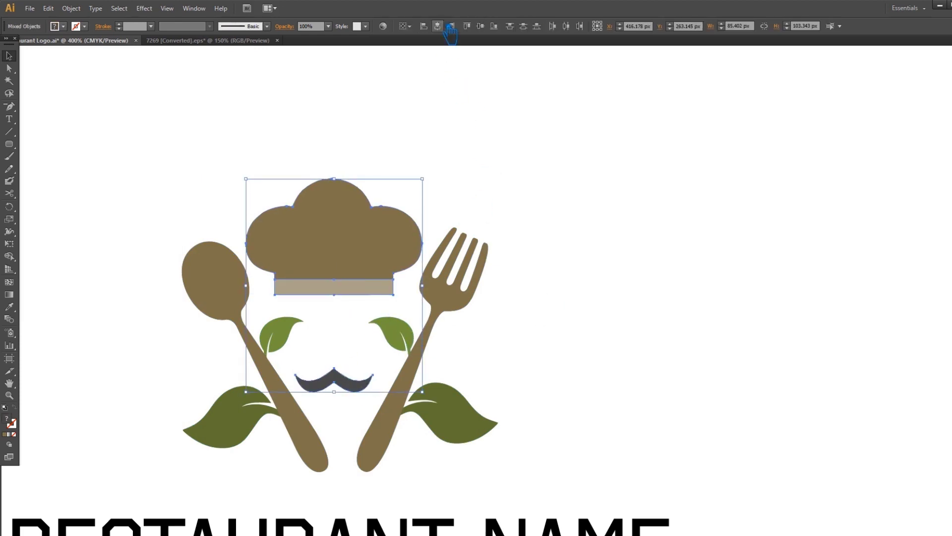
pyautogui.click(440, 26)
pyautogui.click(559, 214)
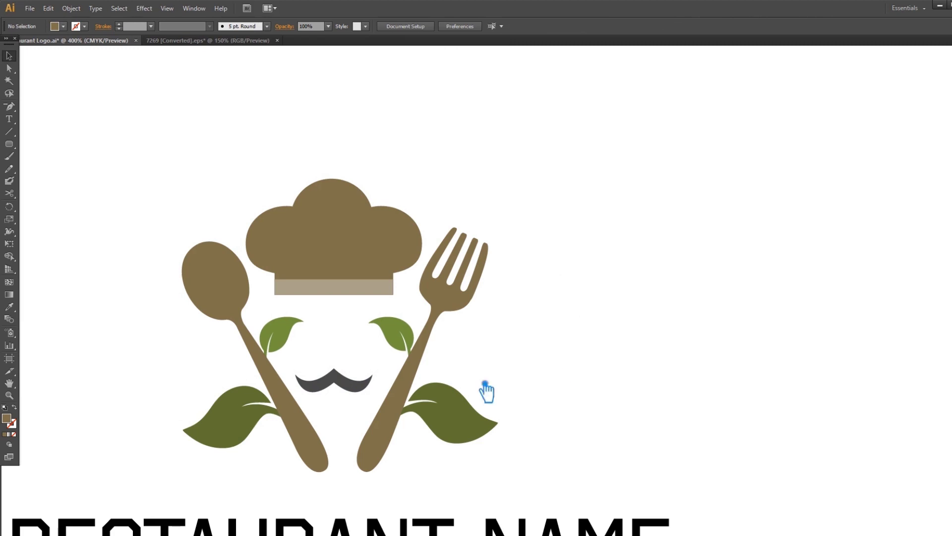
# - Rotate the leafy fork slightly outward about the lower end of its handle
pyautogui.click(381, 460)
pyautogui.press('r')
pyautogui.click(366, 471)
pyautogui.moveTo(452, 310); pyautogui.dragTo(461, 303)
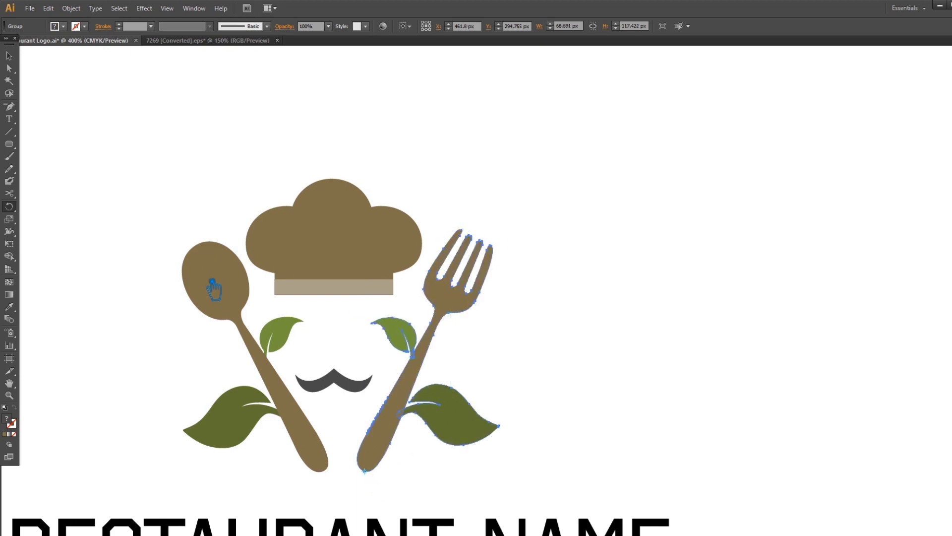
# - Rotate the leafy spoon slightly outward about the lower end of its handle
pyautogui.press('v')
pyautogui.click(281, 402)
pyautogui.press('r')
pyautogui.click(326, 470)
pyautogui.moveTo(228, 284)
pyautogui.mouseDown()
pyautogui.moveTo(217, 279)
pyautogui.moveTo(226, 284)
pyautogui.mouseUp()
pyautogui.click(10, 56)
# - Nudge the moustache slightly to the right between the spoon and fork handles
pyautogui.click(435, 308)
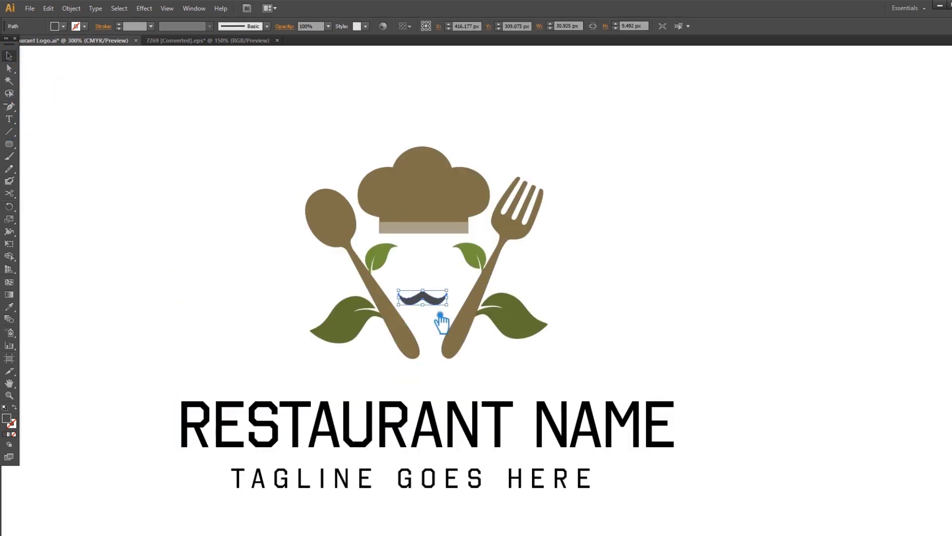
pyautogui.press('Right')
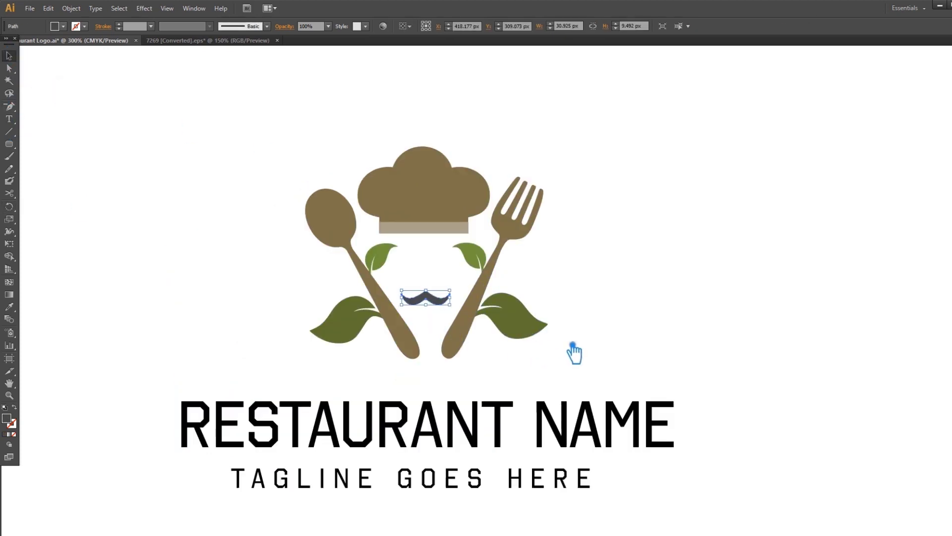
pyautogui.click(584, 293)
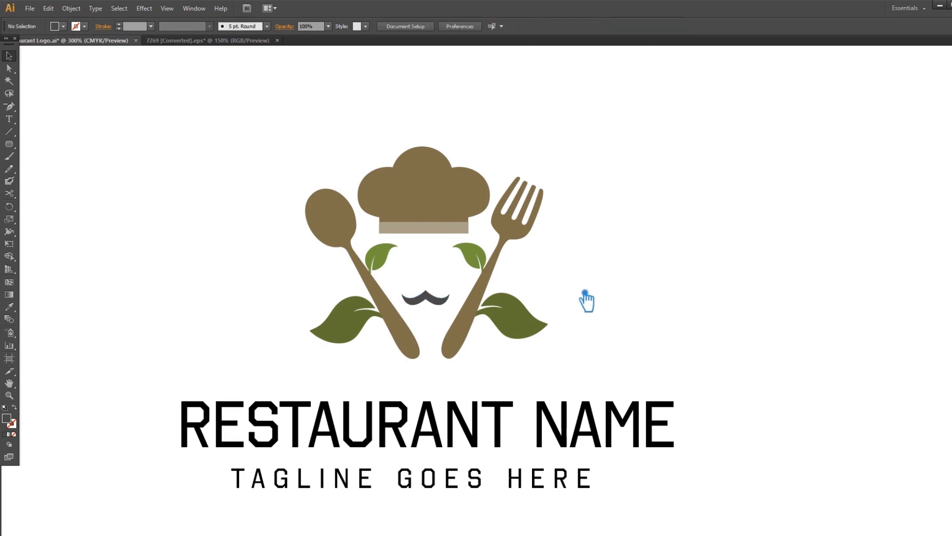
pyautogui.click(439, 297)
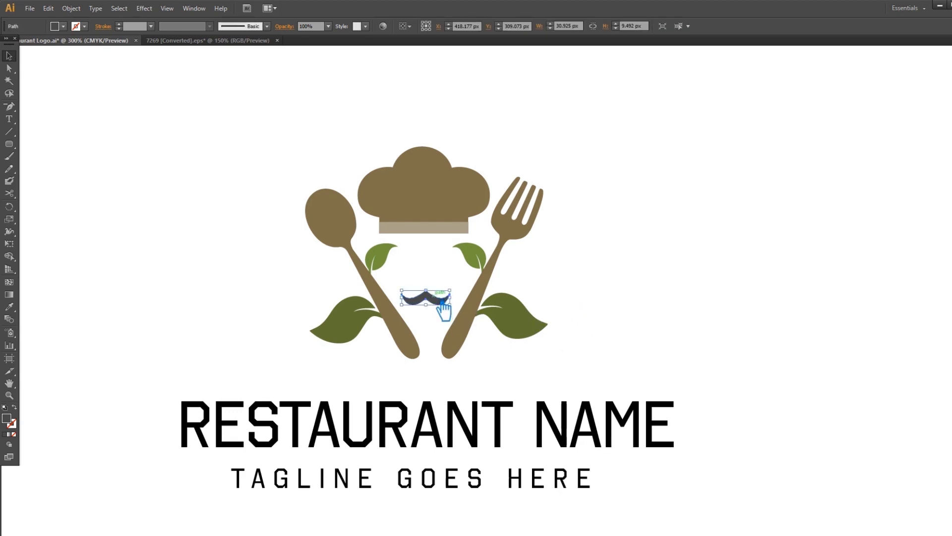
pyautogui.click(631, 285)
# - Show the rulers and place a horizontal guide at the base of the spoon's bowl
pyautogui.hotkey('ctrl', 'r')
pyautogui.moveTo(364, 51); pyautogui.dragTo(420, 190)
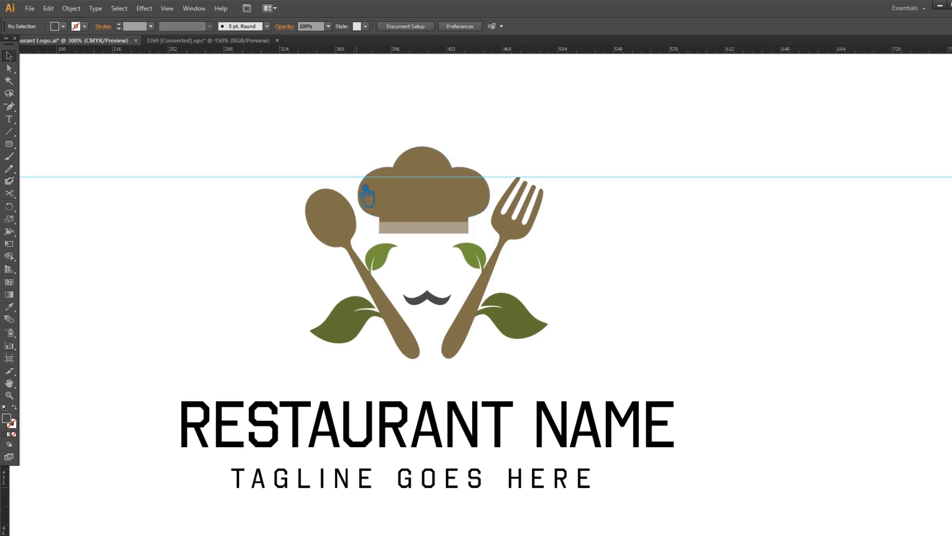
pyautogui.hotkey('ctrl', 'z')
pyautogui.moveTo(358, 50); pyautogui.dragTo(372, 258)
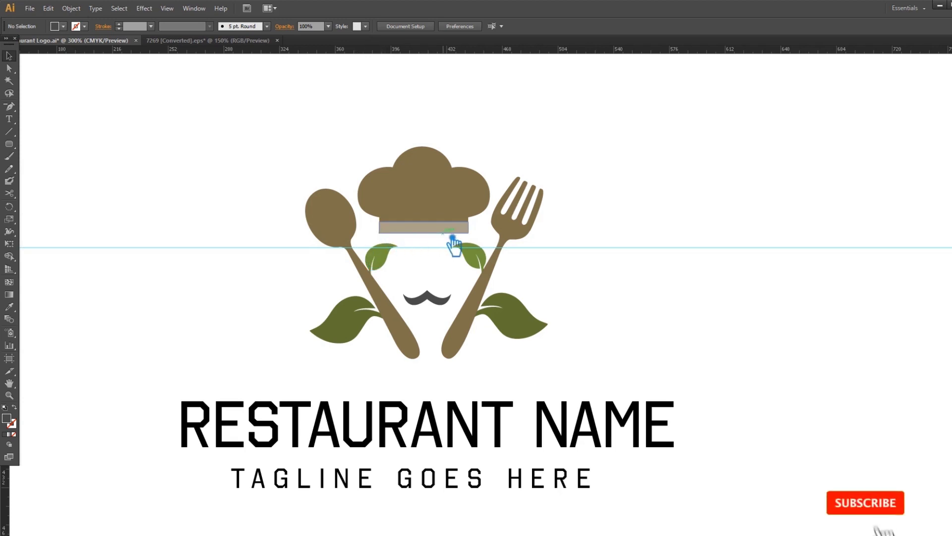
# - Ungroup the fork artwork and rotate the fork with its leaves further outward about the handle's end, lowering its head to the guide
pyautogui.click(475, 312)
pyautogui.rightClick(471, 310)
pyautogui.click(501, 368)
pyautogui.click(481, 352)
pyautogui.click(457, 350)
pyautogui.press('r')
pyautogui.click(448, 359)
pyautogui.moveTo(522, 233); pyautogui.dragTo(545, 246)
pyautogui.click(9, 55)
# - Centre the chef hat and the moustache horizontally on each other again
pyautogui.click(475, 201)
pyautogui.keyDown('shift'); pyautogui.click(446, 296); pyautogui.keyUp('shift')
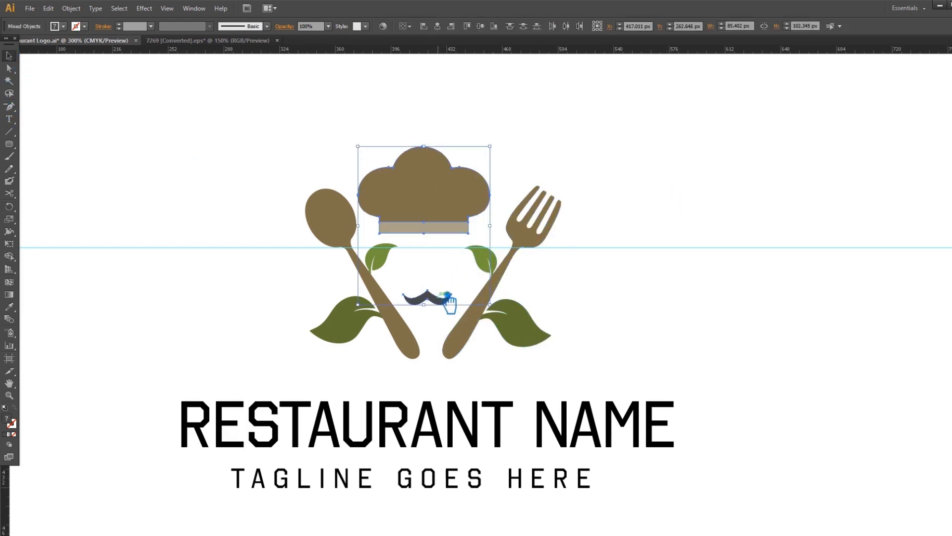
pyautogui.click(438, 26)
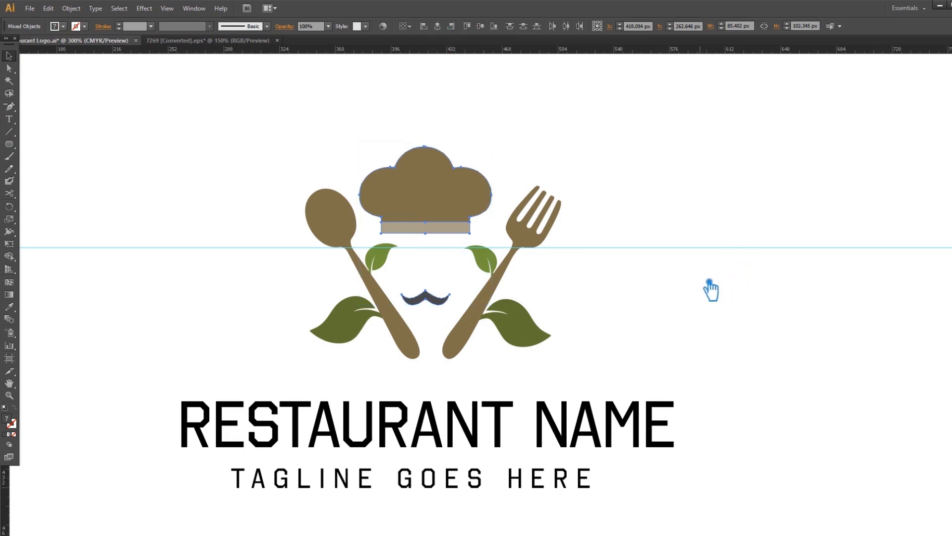
pyautogui.click(710, 290)
# - Place a second horizontal guide along the lower ends of the spoon and fork handles
pyautogui.click(457, 348)
pyautogui.click(687, 288)
pyautogui.moveTo(415, 51); pyautogui.dragTo(458, 362)
# - Group the spoon and fork and align them with the hat and moustache to a common horizontal centre
pyautogui.click(493, 308)
pyautogui.keyDown('shift'); pyautogui.click(398, 317); pyautogui.keyUp('shift')
pyautogui.hotkey('ctrl', 'g')
pyautogui.moveTo(631, 304); pyautogui.dragTo(319, 177)
pyautogui.click(439, 27)
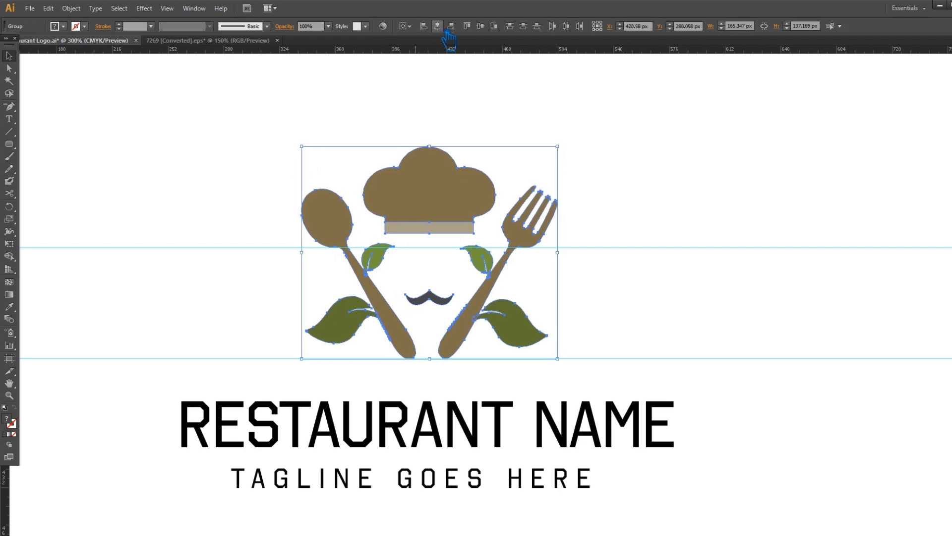
pyautogui.click(622, 278)
# - Ungroup the hat from the moustache and enlarge the hat proportionally about its centre until it nearly reaches the fork
pyautogui.moveTo(628, 357); pyautogui.dragTo(245, 105)
pyautogui.click(496, 186)
pyautogui.click(427, 201)
pyautogui.rightClick(466, 180)
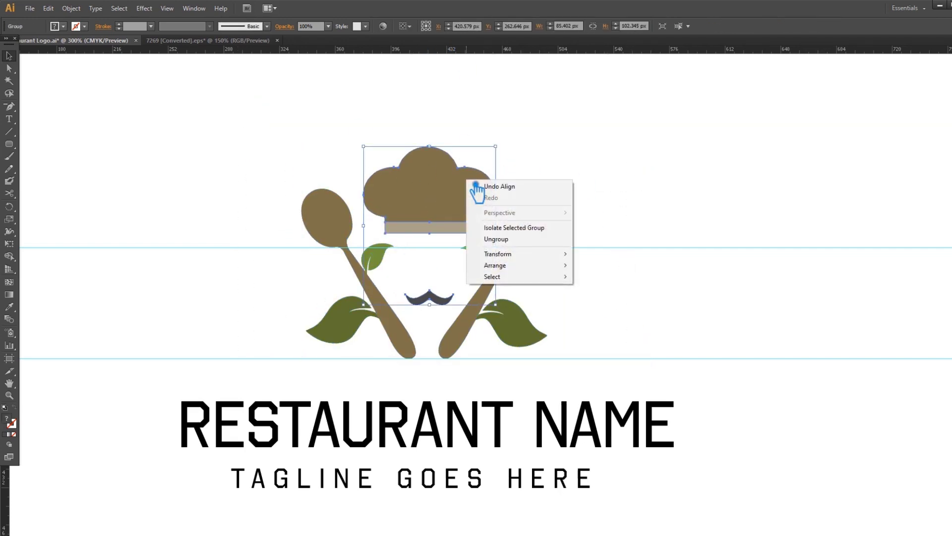
pyautogui.click(505, 239)
pyautogui.click(500, 198)
pyautogui.click(474, 188)
pyautogui.moveTo(495, 146); pyautogui.dragTo(520, 145)
pyautogui.click(628, 188)
# - Nudge the chef hat up to leave more space above the small leaves
pyautogui.click(440, 197)
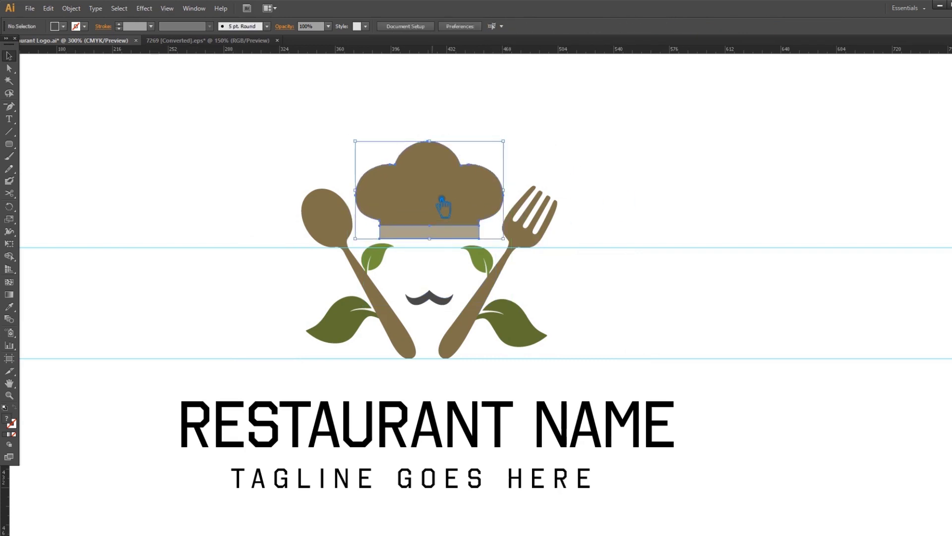
pyautogui.press('Up')
pyautogui.press('Up')
pyautogui.press('Up')
pyautogui.press('Up')
pyautogui.click(643, 229)
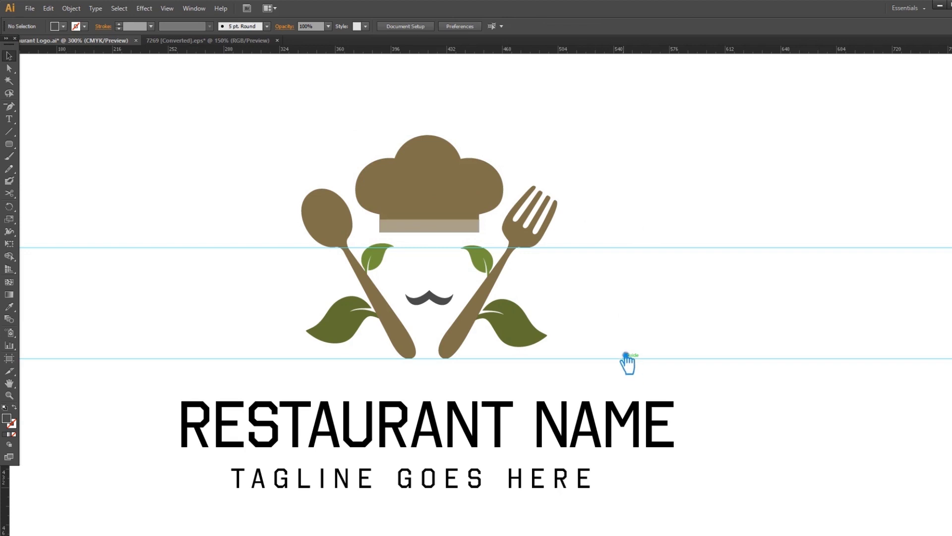
# - Group all the emblem artwork above the restaurant name
pyautogui.moveTo(626, 355); pyautogui.dragTo(251, 124)
pyautogui.hotkey('ctrl', 'g')
pyautogui.click(681, 291)
# - Try the Octopus Bold and Old Republic Bold fonts on the restaurant name and reduce its size to 22 pt
pyautogui.click(491, 416)
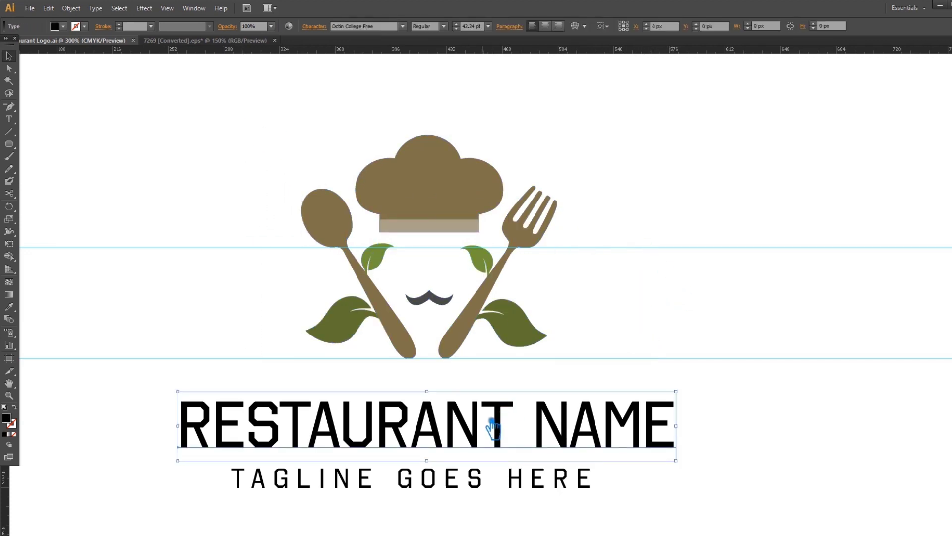
pyautogui.click(392, 29)
pyautogui.press('Down')
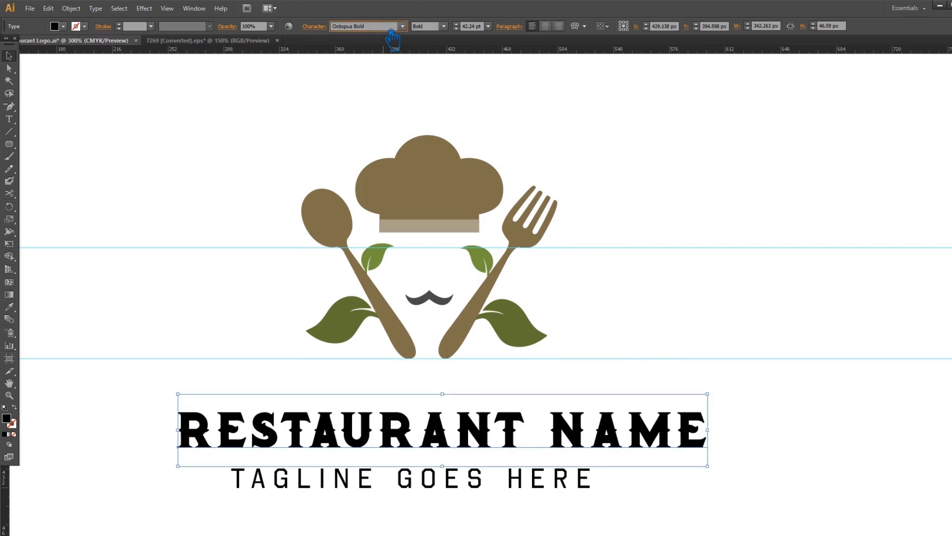
pyautogui.press('Down')
pyautogui.press('Down')
pyautogui.press('Down')
pyautogui.press('Up')
pyautogui.scroll(-10, 466, 30)
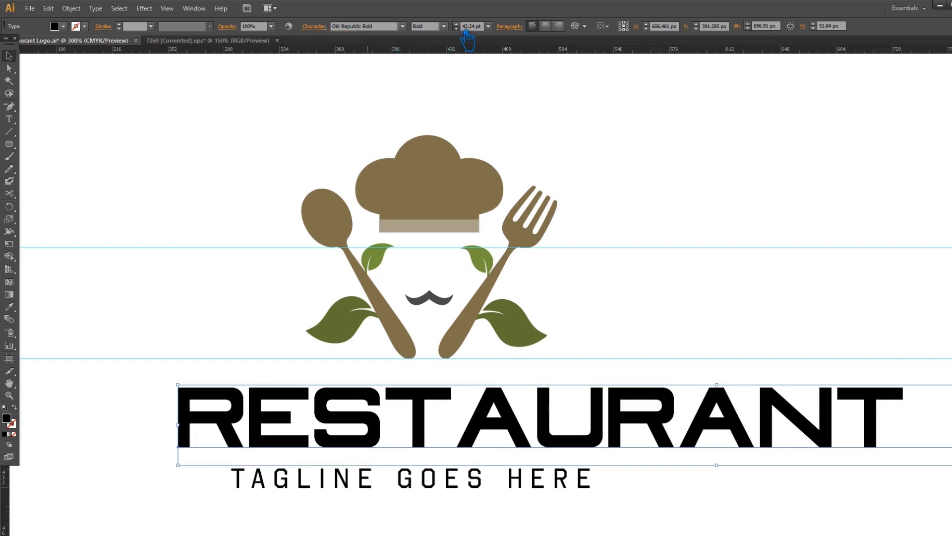
pyautogui.scroll(-11, 466, 33)
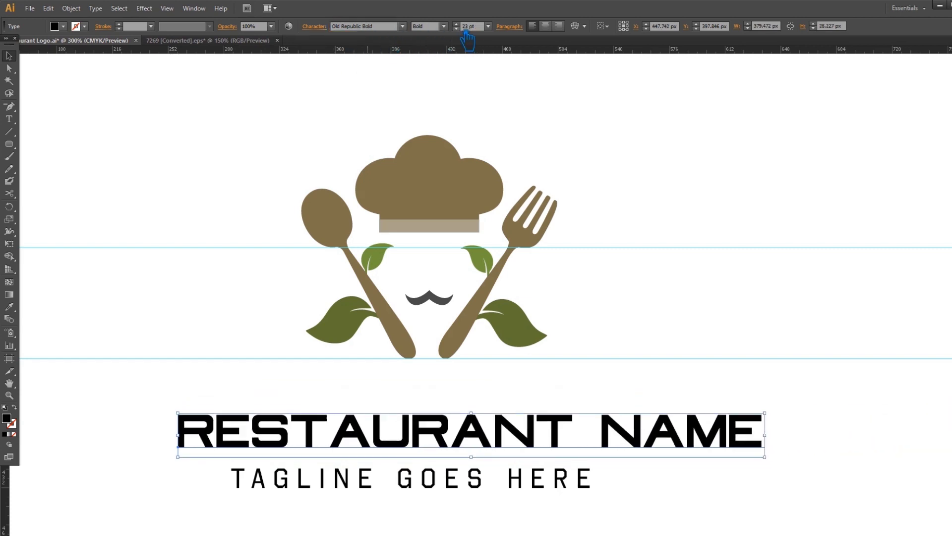
# - Try Oleo Script and other fonts further down the font list on the restaurant name
pyautogui.click(384, 28)
pyautogui.press('Down')
pyautogui.press('Down')
pyautogui.press('Down')
pyautogui.press('Down')
pyautogui.press('Down')
pyautogui.press('Down')
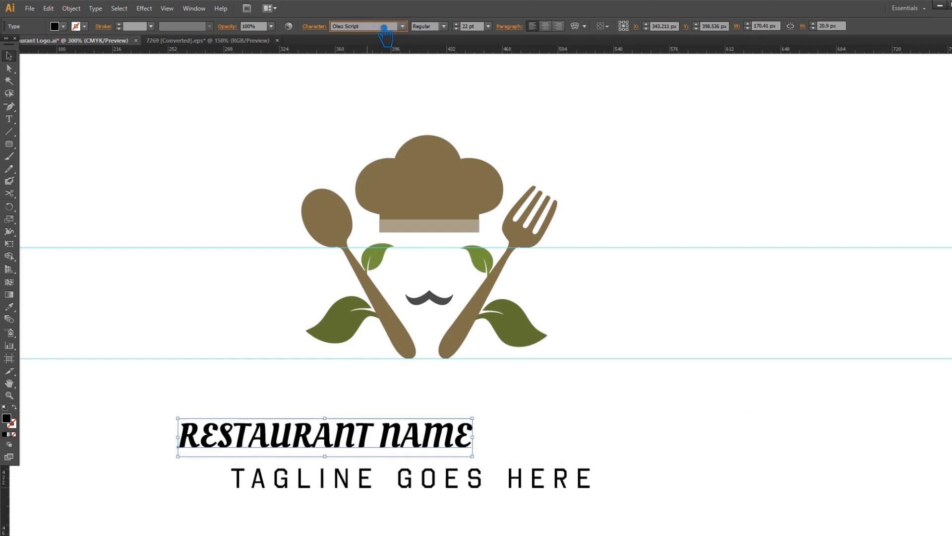
pyautogui.press('Down')
pyautogui.press('Down')
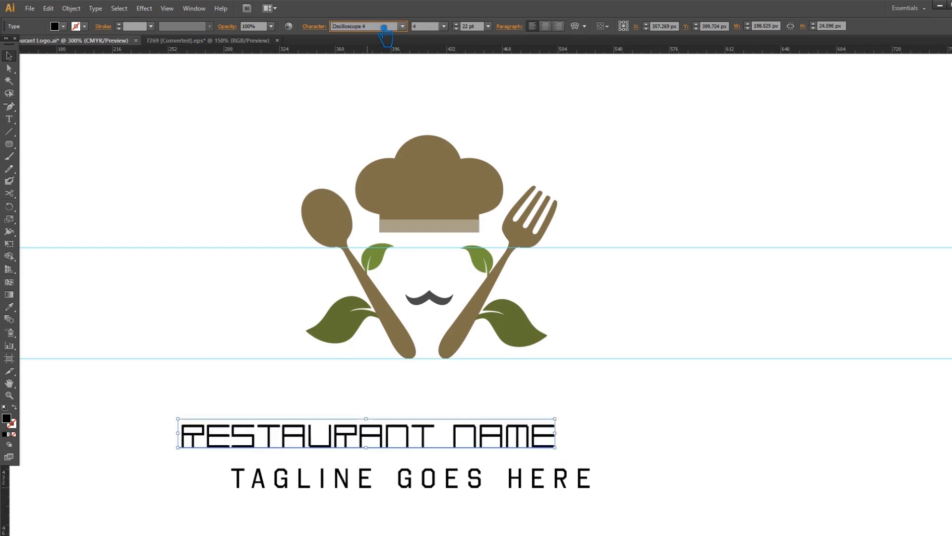
# - Turn off All Caps for the restaurant name and set its font to Pamega Script
pyautogui.click(314, 27)
pyautogui.click(218, 134)
pyautogui.click(380, 28)
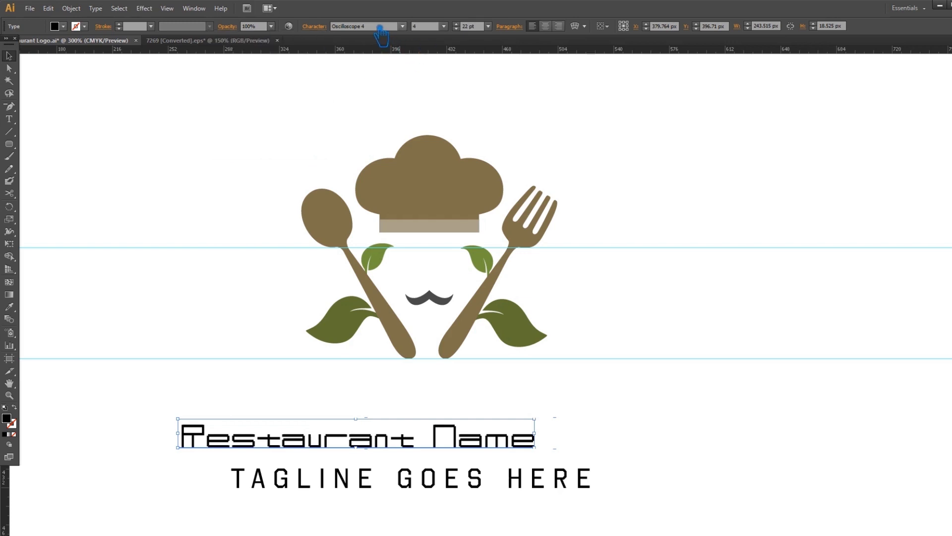
pyautogui.press('Down')
pyautogui.press('Down')
pyautogui.press('Down')
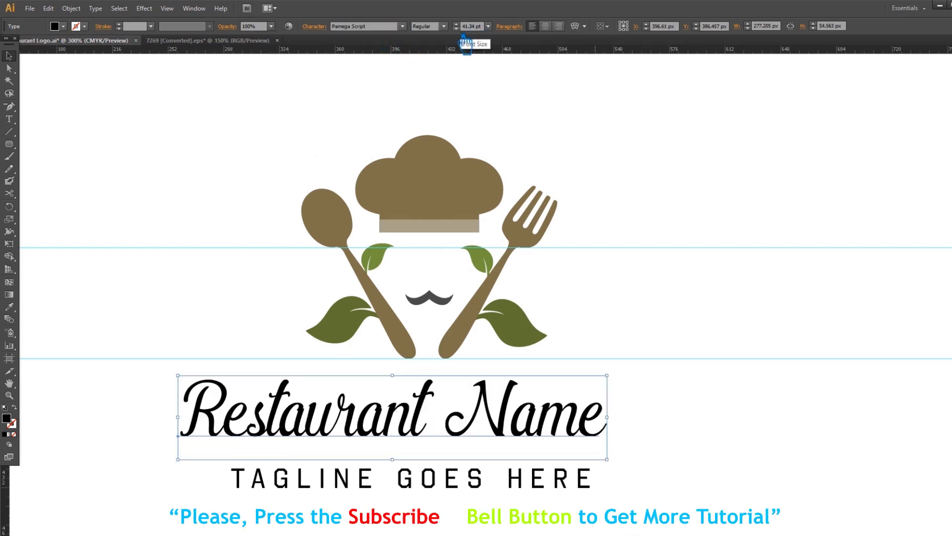
# - Set the restaurant name to 41 pt and move it slightly down and to the right, under the emblem
pyautogui.click(456, 29)
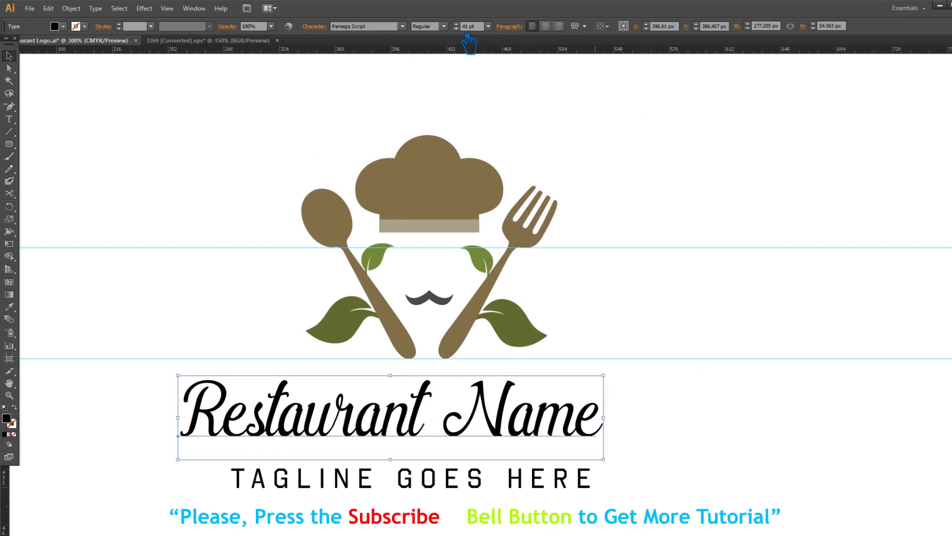
pyautogui.moveTo(495, 418); pyautogui.dragTo(513, 430)
pyautogui.click(677, 399)
# - Reduce the tagline to 15 pt and move it slightly up towards the restaurant name
pyautogui.click(538, 484)
pyautogui.scroll(-2, 469, 31)
pyautogui.scroll(-1, 469, 31)
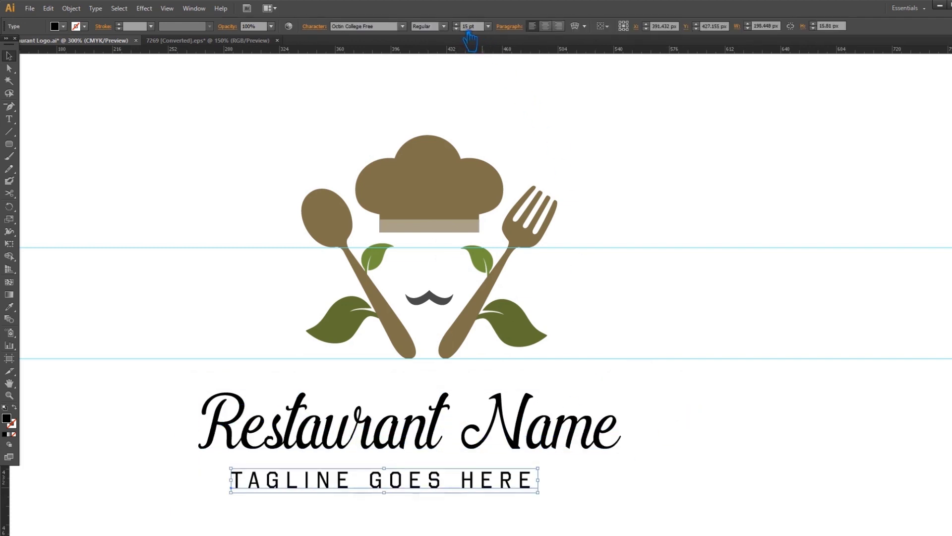
pyautogui.moveTo(468, 490); pyautogui.dragTo(473, 486)
pyautogui.click(654, 467)
# - Reduce the tagline's font size a little further
pyautogui.click(506, 493)
pyautogui.scroll(-3, 468, 31)
pyautogui.scroll(1, 468, 31)
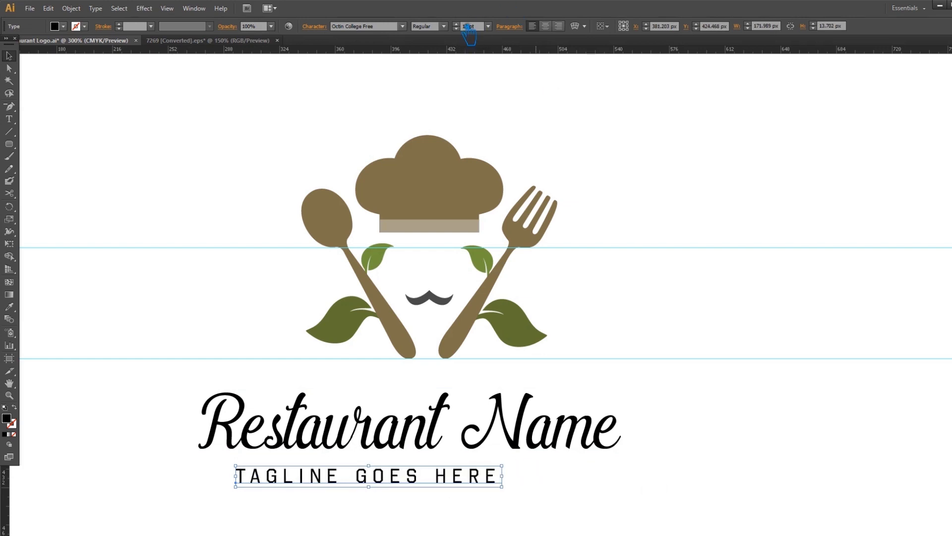
# - Reduce the tagline to 12 pt and move it closer to the middle beneath the restaurant name
pyautogui.scroll(-1, 468, 31)
pyautogui.moveTo(451, 490); pyautogui.dragTo(480, 486)
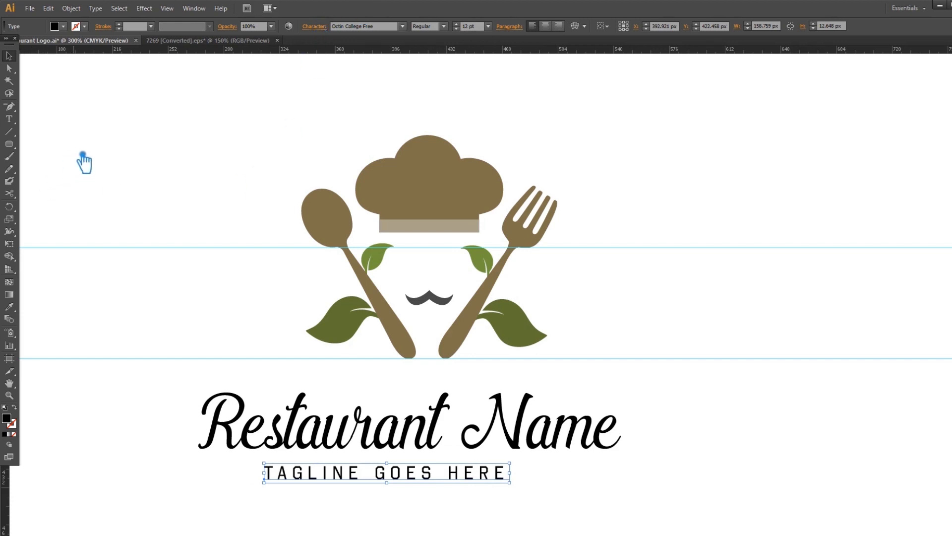
# - Set the tagline's font to Nunito Sans in the Bold style
pyautogui.click(375, 26)
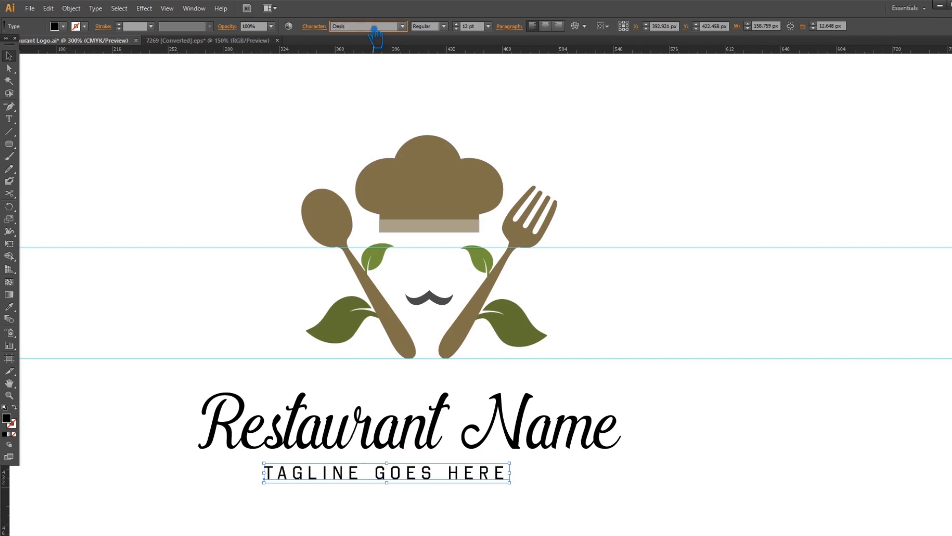
pyautogui.press('Return')
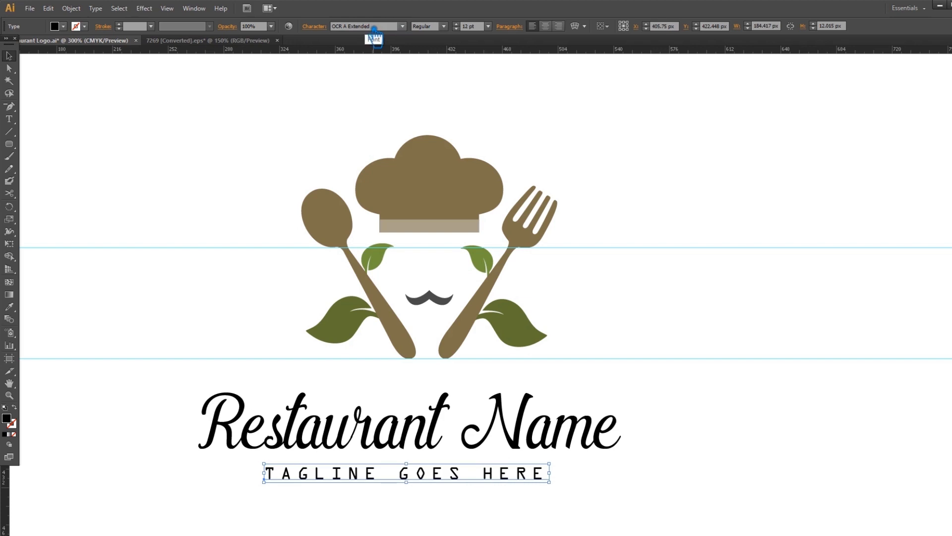
pyautogui.press('Down')
pyautogui.moveTo(333, 26); pyautogui.dragTo(376, 26)
pyautogui.press('Down')
pyautogui.press('Up')
pyautogui.press('Up')
pyautogui.press('Up')
pyautogui.press('Up')
pyautogui.click(444, 26)
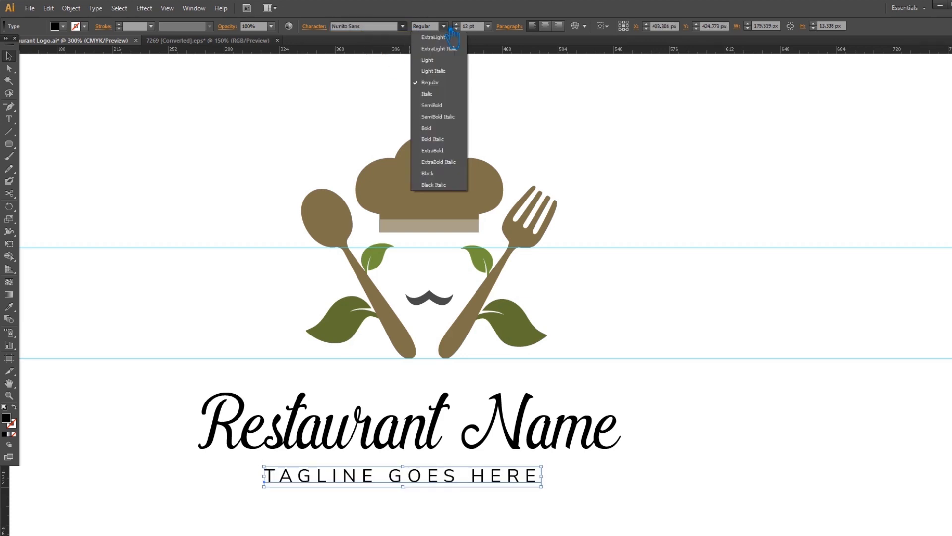
pyautogui.click(439, 128)
pyautogui.click(668, 290)
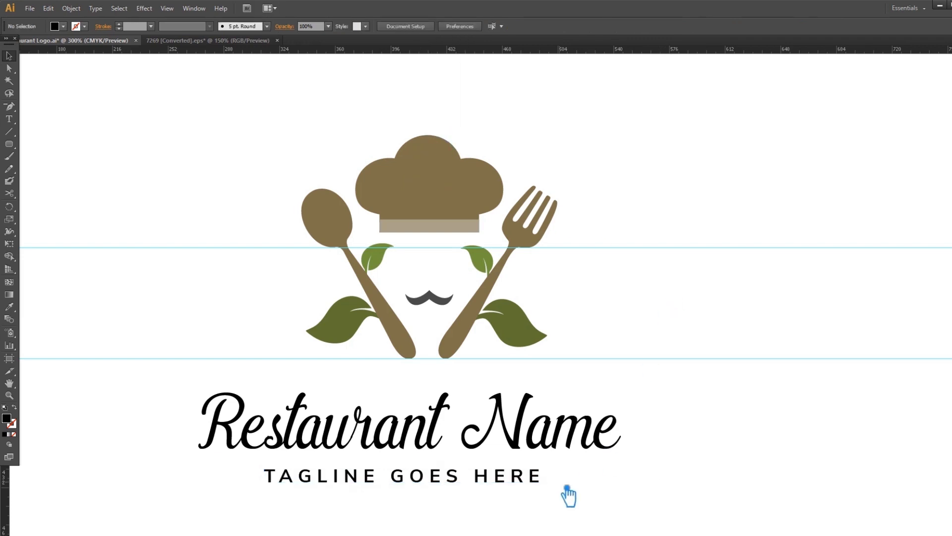
# - Widen the letter tracking of the tagline
pyautogui.click(497, 480)
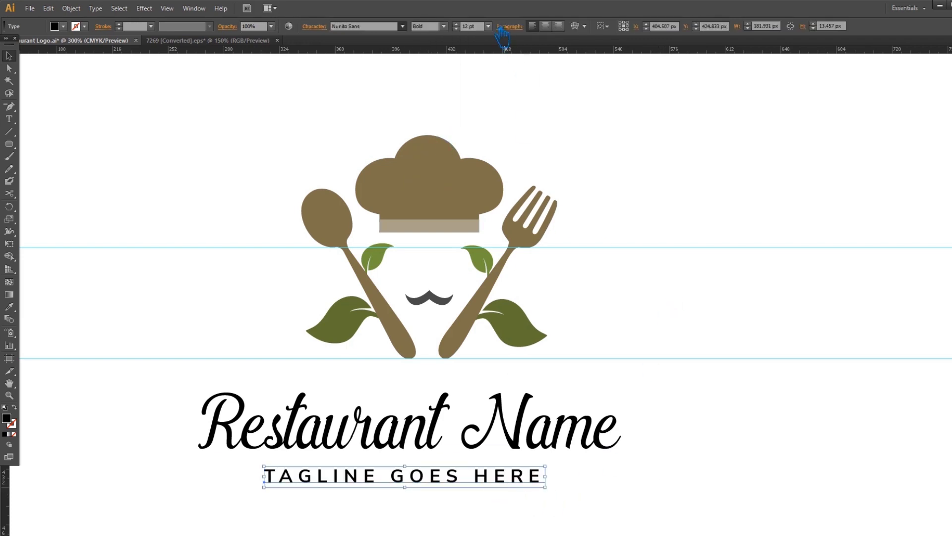
pyautogui.click(314, 27)
pyautogui.click(301, 88)
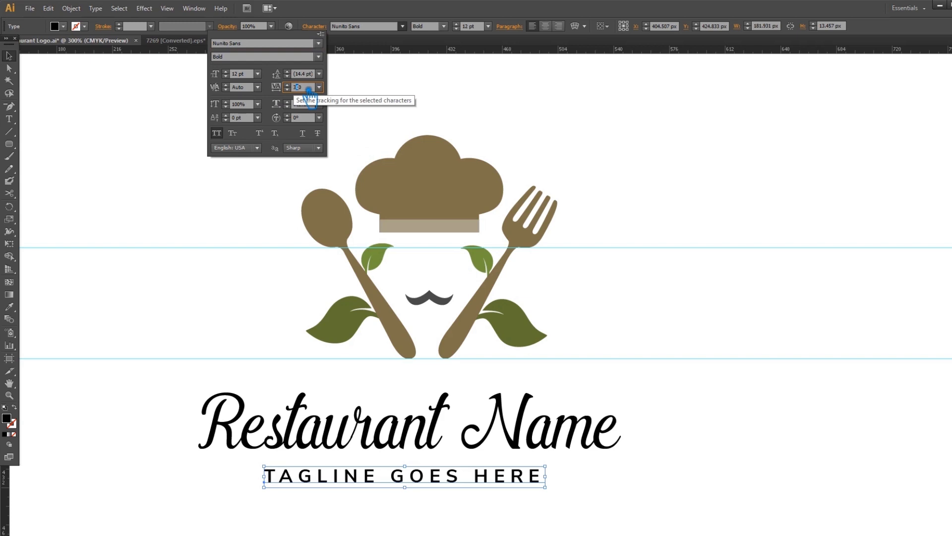
pyautogui.write('5')
pyautogui.press('Return')
pyautogui.click(793, 294)
# - Centre the restaurant name and tagline on each other, group them and move the group up directly beneath the spoon and fork
pyautogui.moveTo(689, 495); pyautogui.dragTo(207, 371)
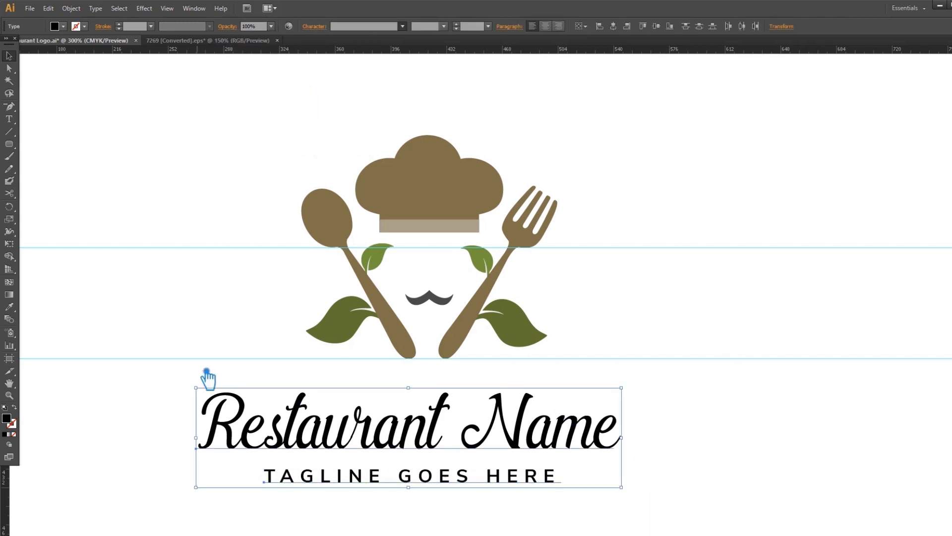
pyautogui.click(614, 27)
pyautogui.hotkey('ctrl', 'g')
pyautogui.moveTo(531, 433); pyautogui.dragTo(556, 400)
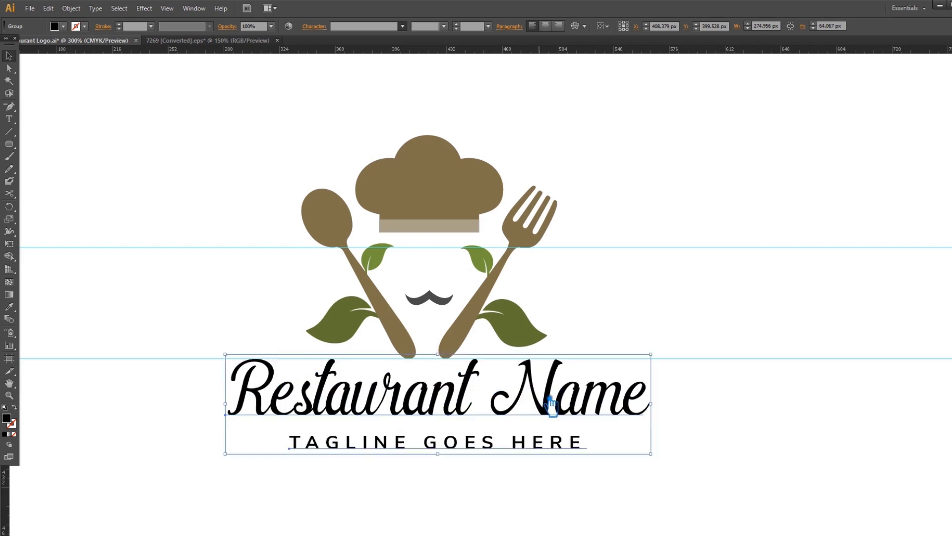
# - Centre the emblem and the text group horizontally on each other
pyautogui.click(687, 436)
pyautogui.moveTo(662, 467); pyautogui.dragTo(207, 89)
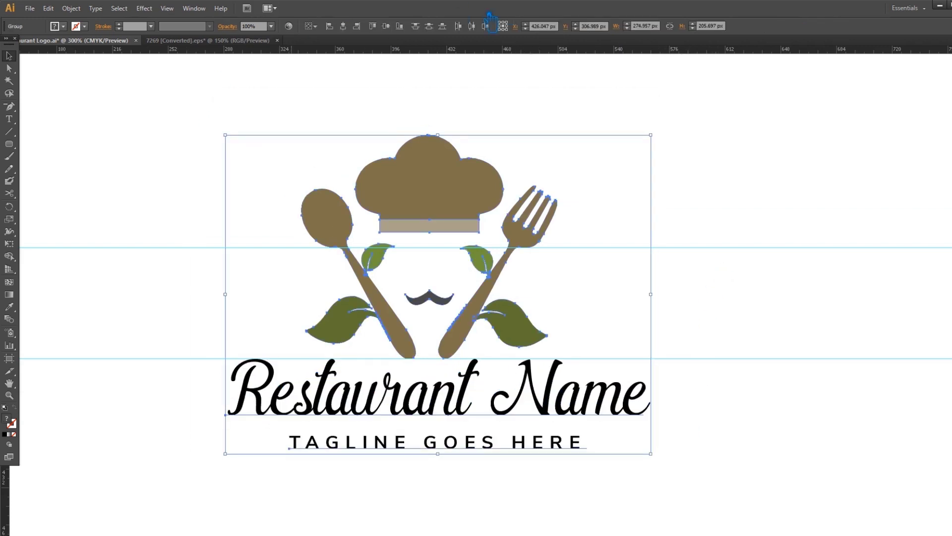
pyautogui.click(346, 29)
pyautogui.click(722, 325)
# - Nudge the text group slightly down to leave a gap below the spoon and fork handles
pyautogui.click(436, 403)
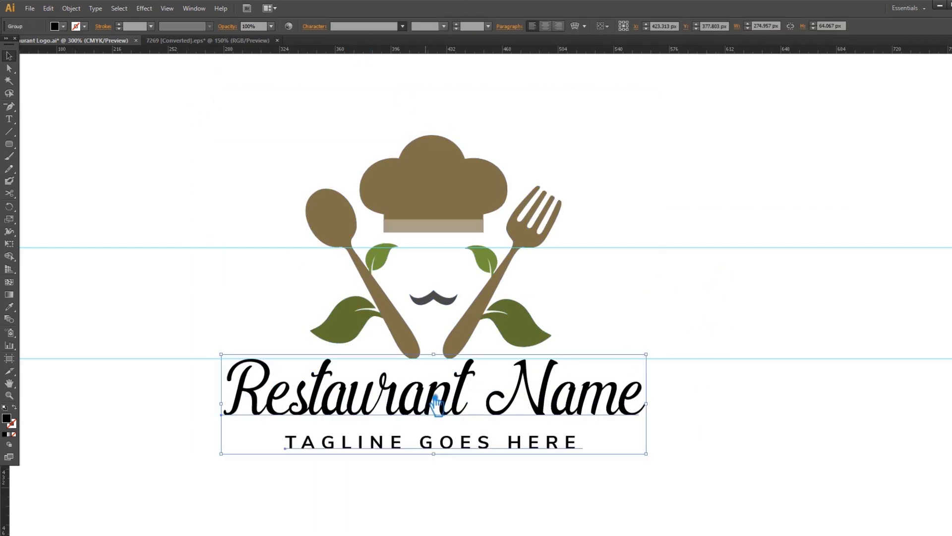
pyautogui.press('Down')
pyautogui.press('Down')
pyautogui.press('Down')
pyautogui.press('Down')
pyautogui.click(693, 348)
# - Group the whole logo and hide the guides
pyautogui.moveTo(637, 478); pyautogui.dragTo(206, 131)
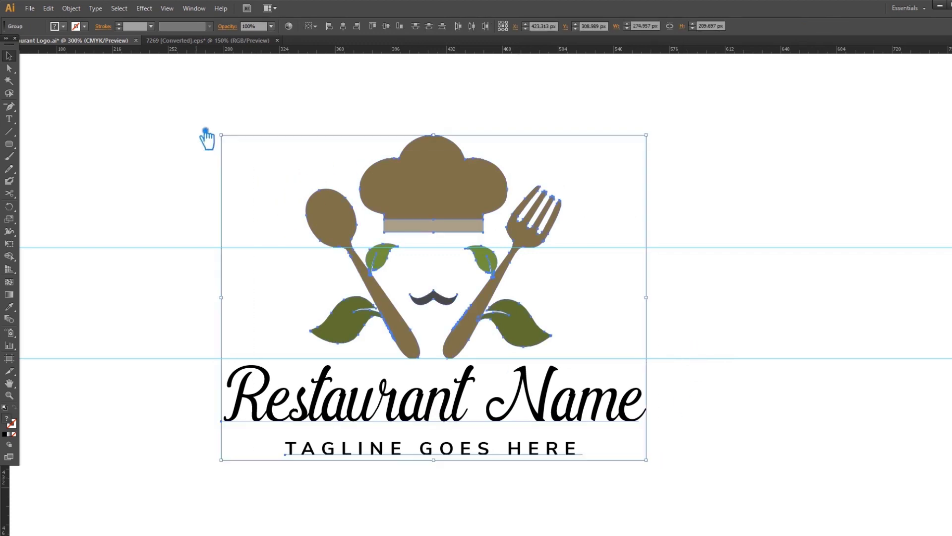
pyautogui.click(223, 127)
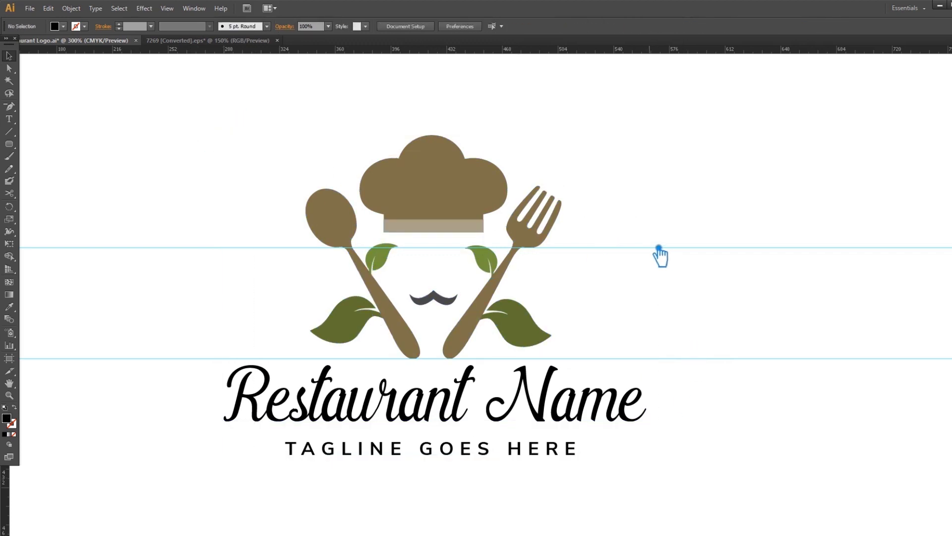
pyautogui.hotkey('ctrl', ';')
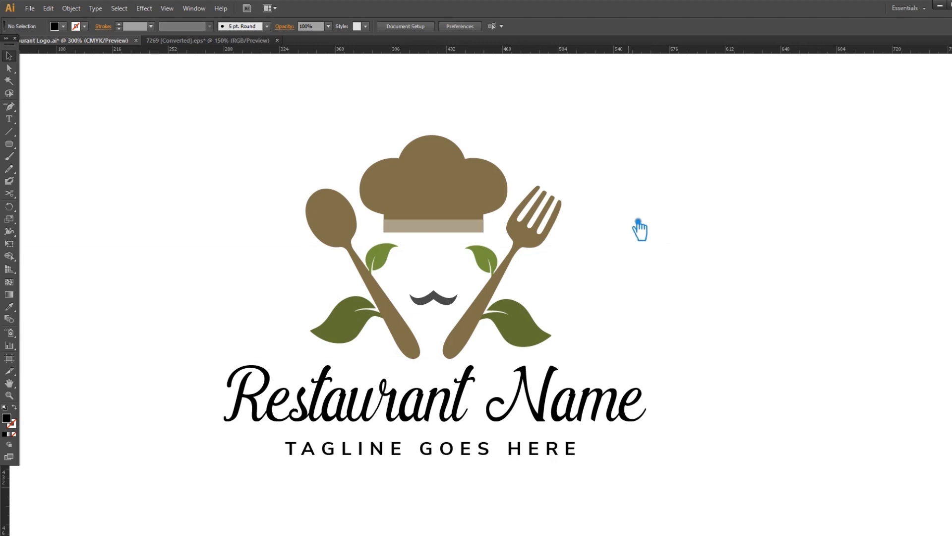
# - Recolour the word "Restaurant" with the light green sampled from the small upper leaf
pyautogui.click(9, 119)
pyautogui.moveTo(472, 419); pyautogui.dragTo(226, 409)
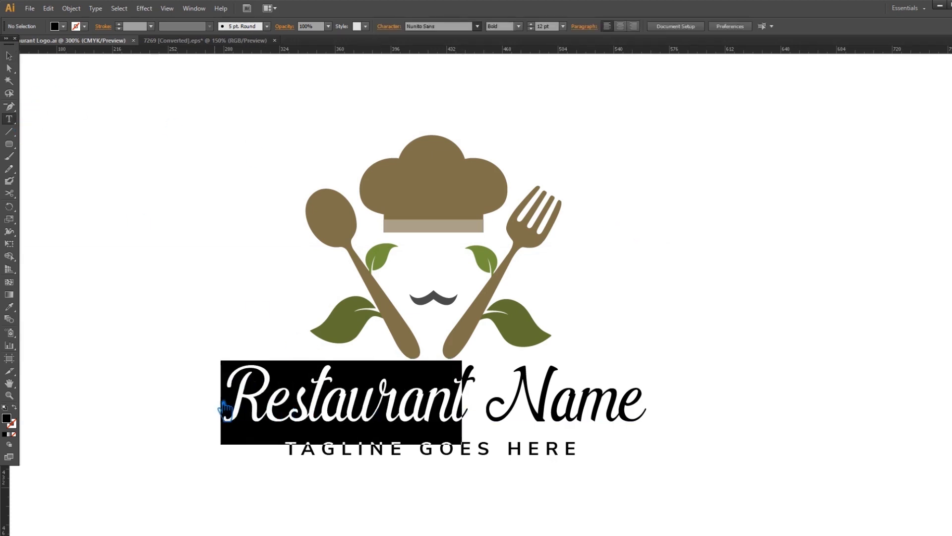
pyautogui.click(9, 307)
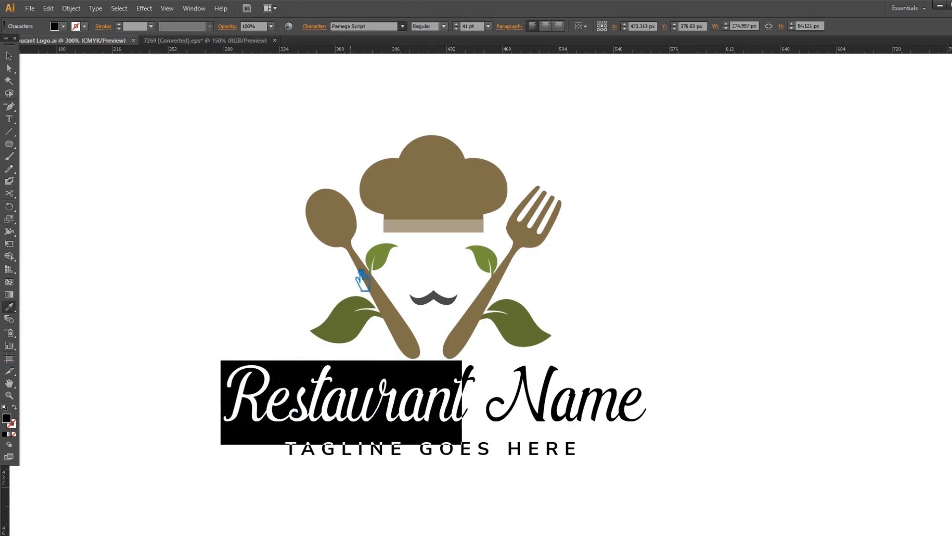
pyautogui.click(388, 255)
pyautogui.click(9, 56)
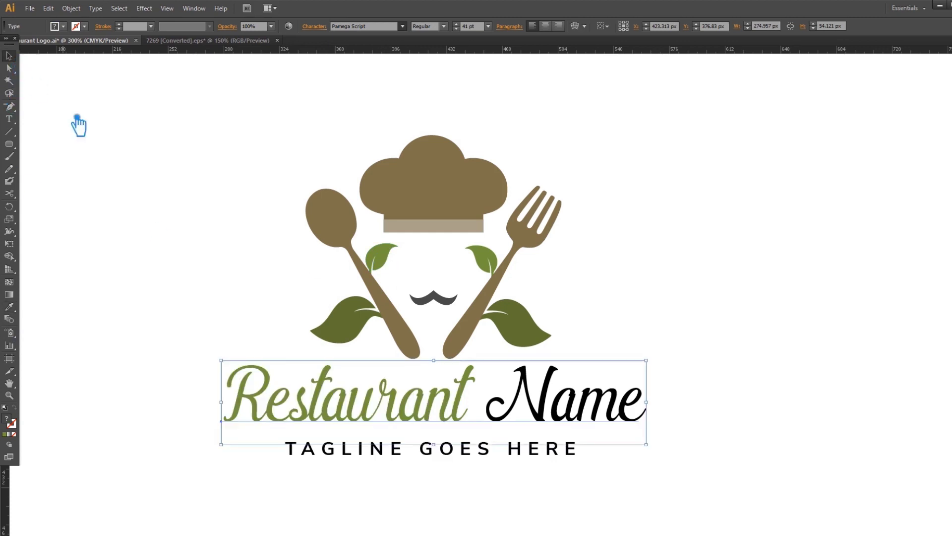
pyautogui.click(86, 145)
# - Recolour the word "Name" with the brown sampled from the chef hat
pyautogui.click(9, 119)
pyautogui.moveTo(486, 392); pyautogui.dragTo(644, 400)
pyautogui.click(9, 307)
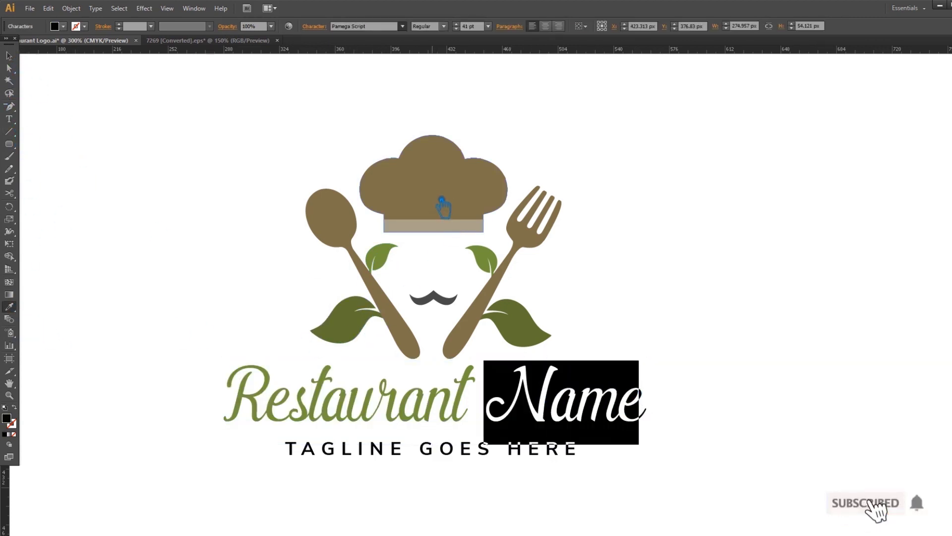
pyautogui.click(442, 206)
pyautogui.click(9, 56)
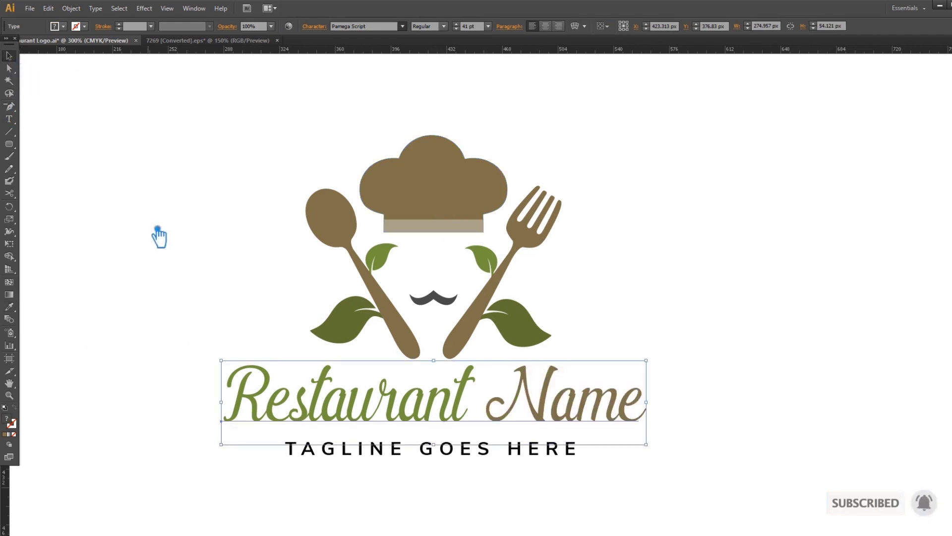
pyautogui.click(157, 236)
pyautogui.click(445, 457)
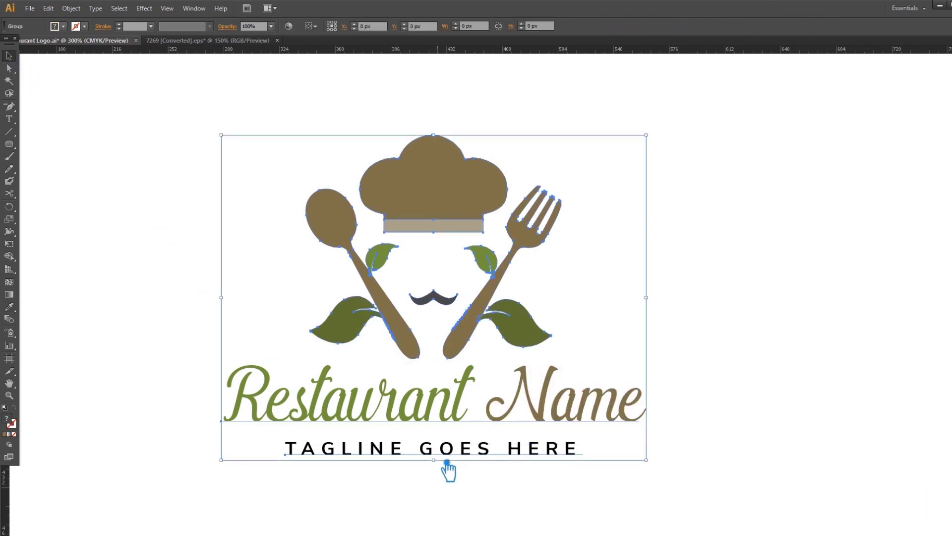
pyautogui.press('a')
pyautogui.click(9, 307)
pyautogui.click(438, 230)
pyautogui.hotkey('ctrl', 'z')
# - Recolour only the tagline dark grey with the Eyedropper and lighten its fill to a mid grey
pyautogui.keyDown('ctrl'); pyautogui.click(417, 469); pyautogui.keyUp('ctrl')
pyautogui.keyDown('ctrl'); pyautogui.click(416, 455); pyautogui.keyUp('ctrl')
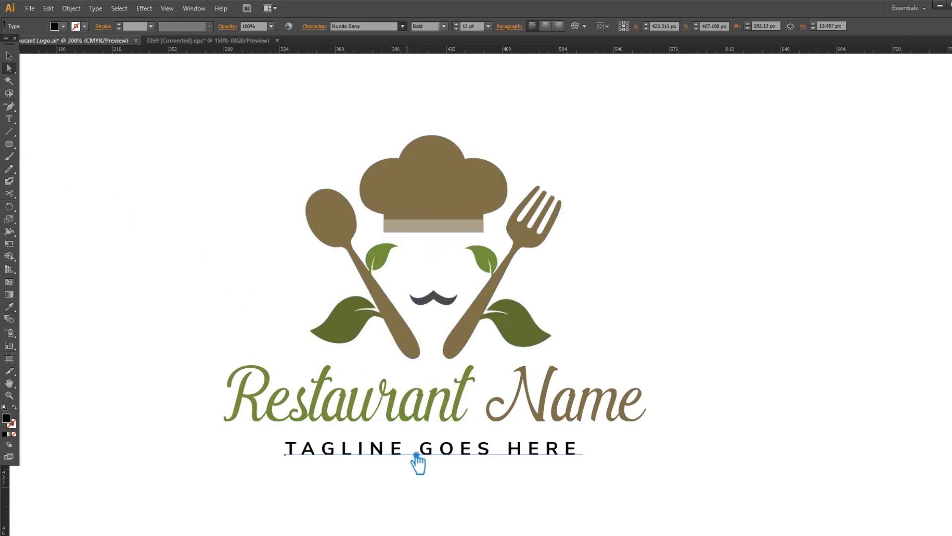
pyautogui.click(433, 231)
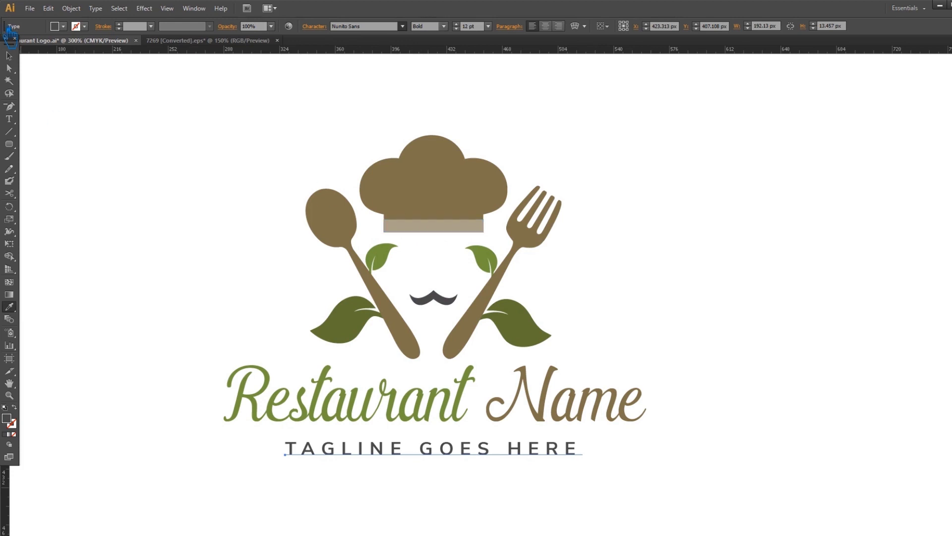
pyautogui.click(15, 56)
pyautogui.doubleClick(8, 419)
pyautogui.moveTo(514, 256); pyautogui.dragTo(510, 234)
pyautogui.click(753, 183)
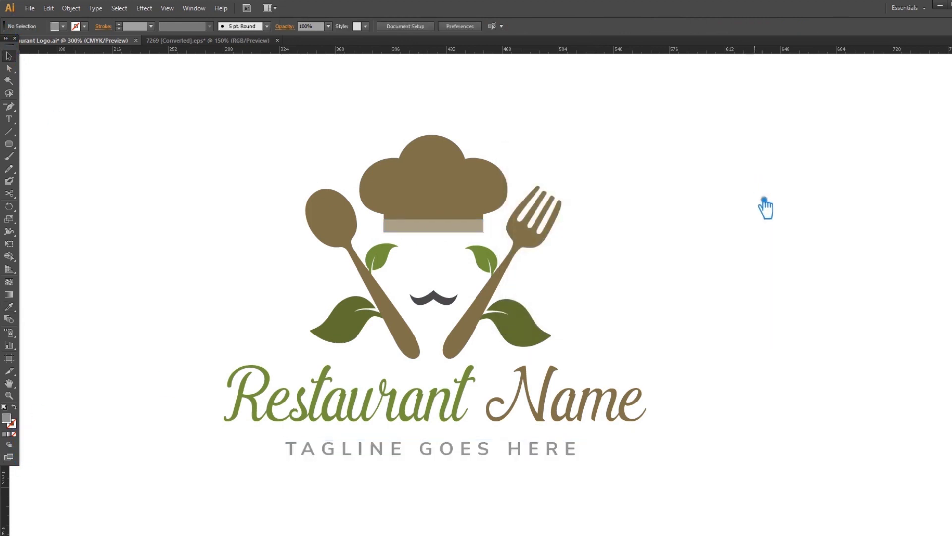
pyautogui.click(291, 454)
pyautogui.rightClick(401, 452)
pyautogui.click(422, 404)
pyautogui.click(362, 462)
pyautogui.click(296, 452)
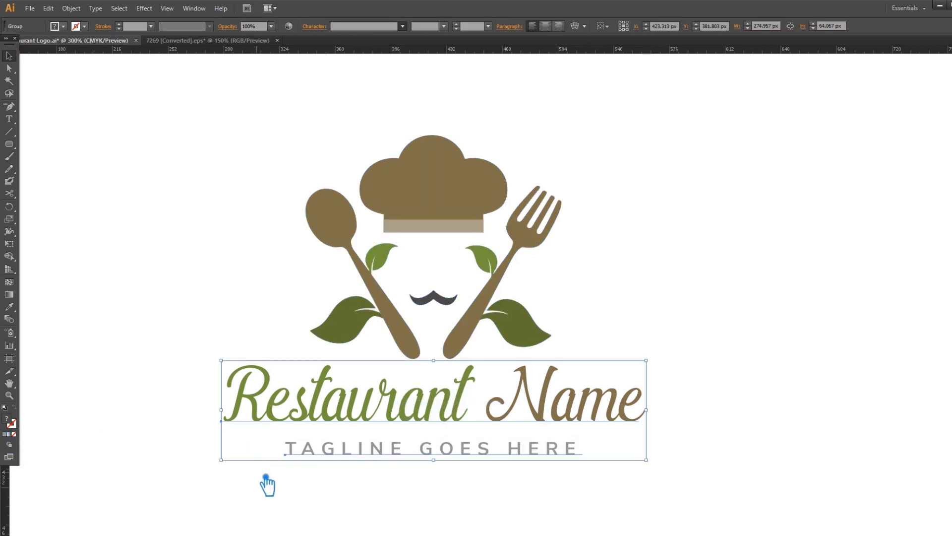
pyautogui.click(266, 477)
pyautogui.hotkey('ctrl', 'z')
pyautogui.click(322, 495)
# - Set the tagline's fill colour to the darker grey #757575 and deselect it
pyautogui.press('a')
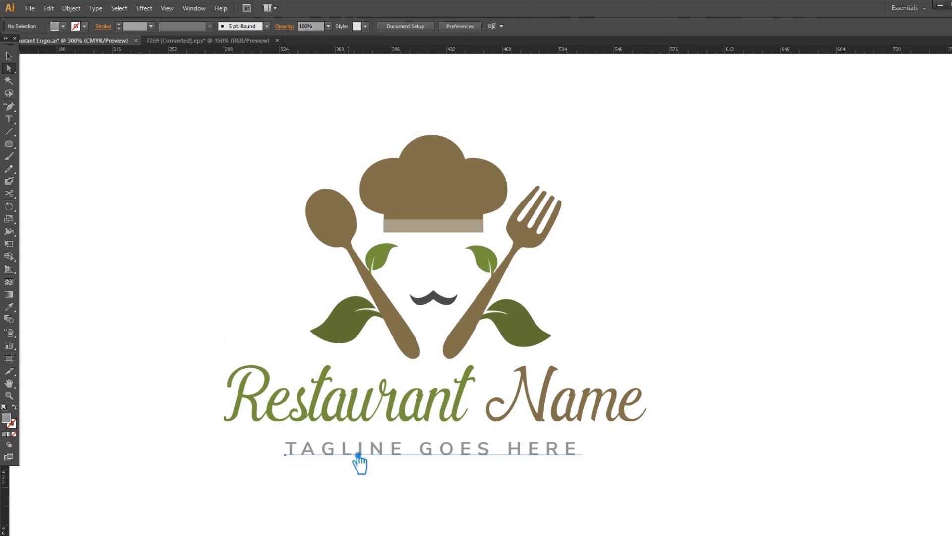
pyautogui.click(359, 455)
pyautogui.doubleClick(7, 418)
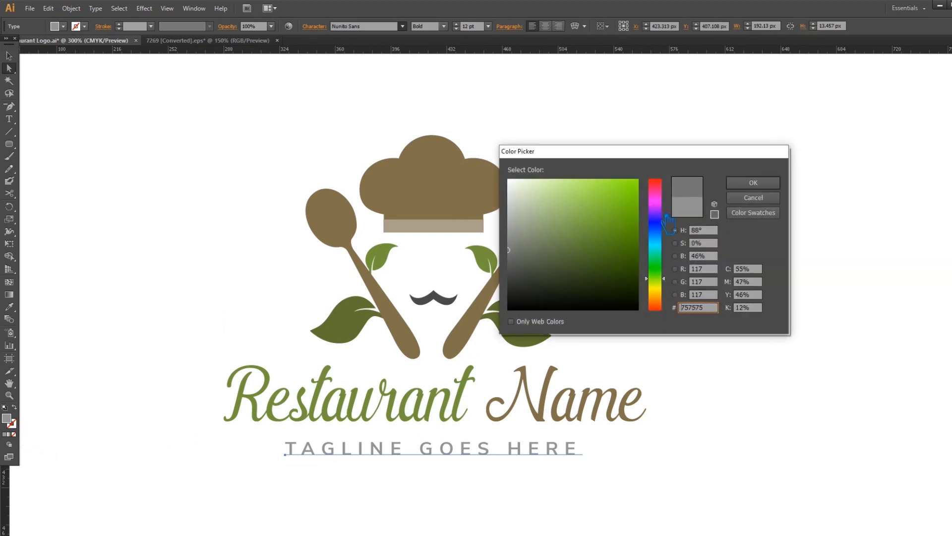
pyautogui.click(750, 182)
pyautogui.click(10, 57)
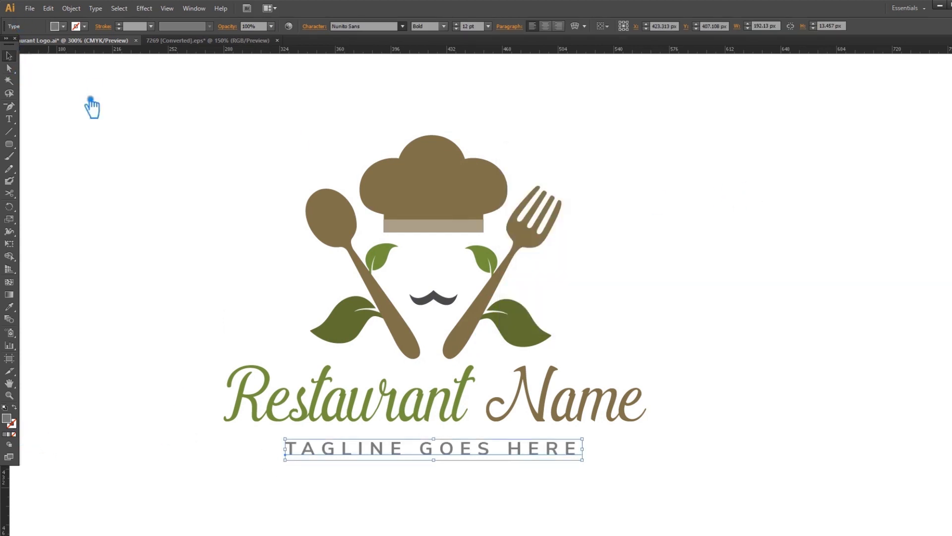
pyautogui.click(138, 141)
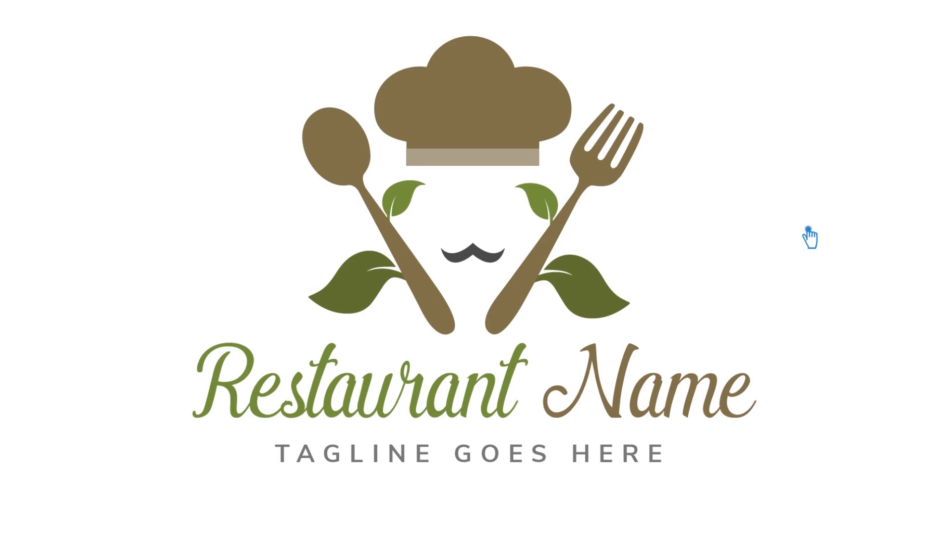